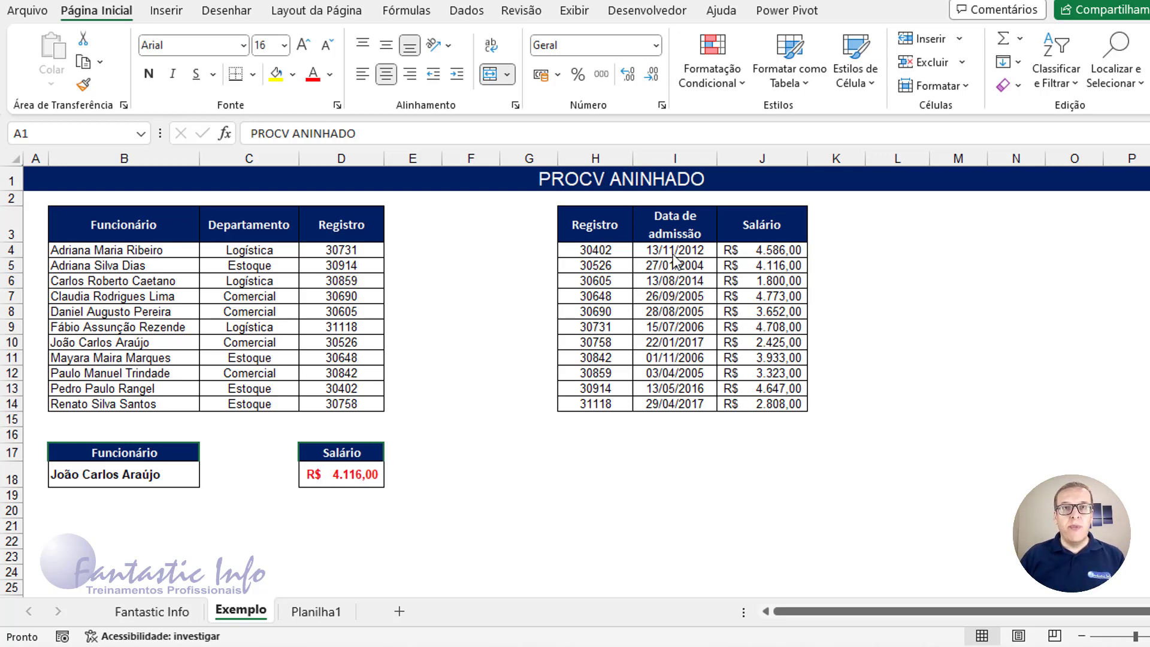
Step: Highlight the tables B3:D14 and H3:J14, then open the B18 employee dropdown
{"action": "left_click", "coordinate": [126, 474]}
{"action": "left_click_drag", "start_coordinate": [130, 226], "coordinate": [334, 403]}
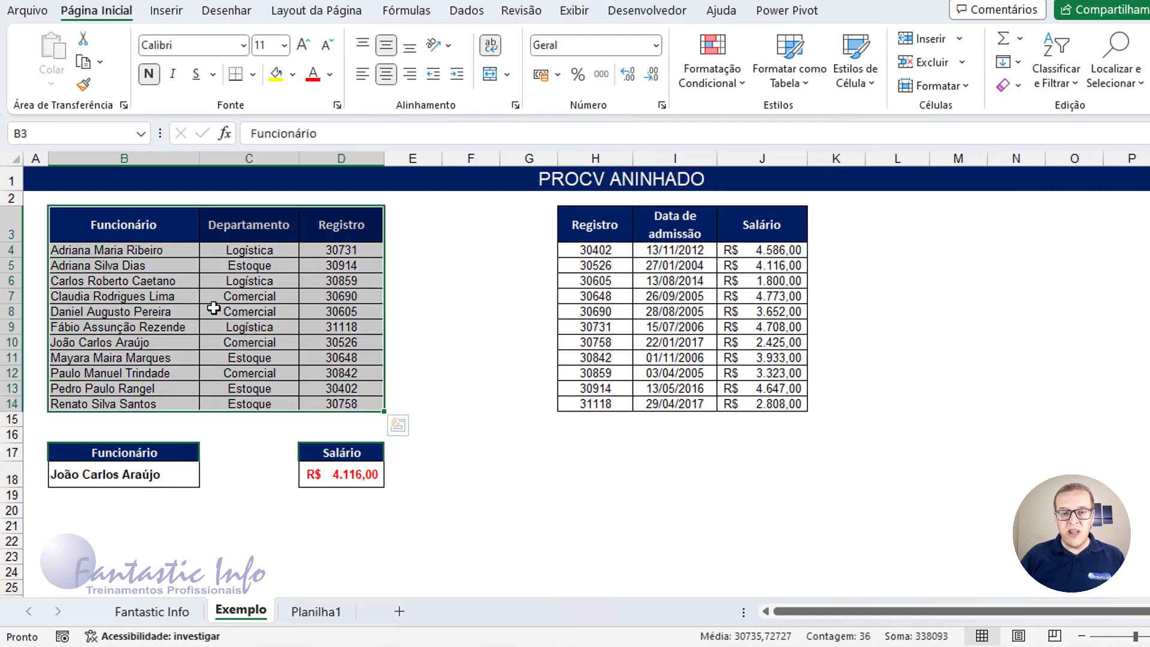
{"action": "left_click_drag", "start_coordinate": [601, 226], "coordinate": [764, 404]}
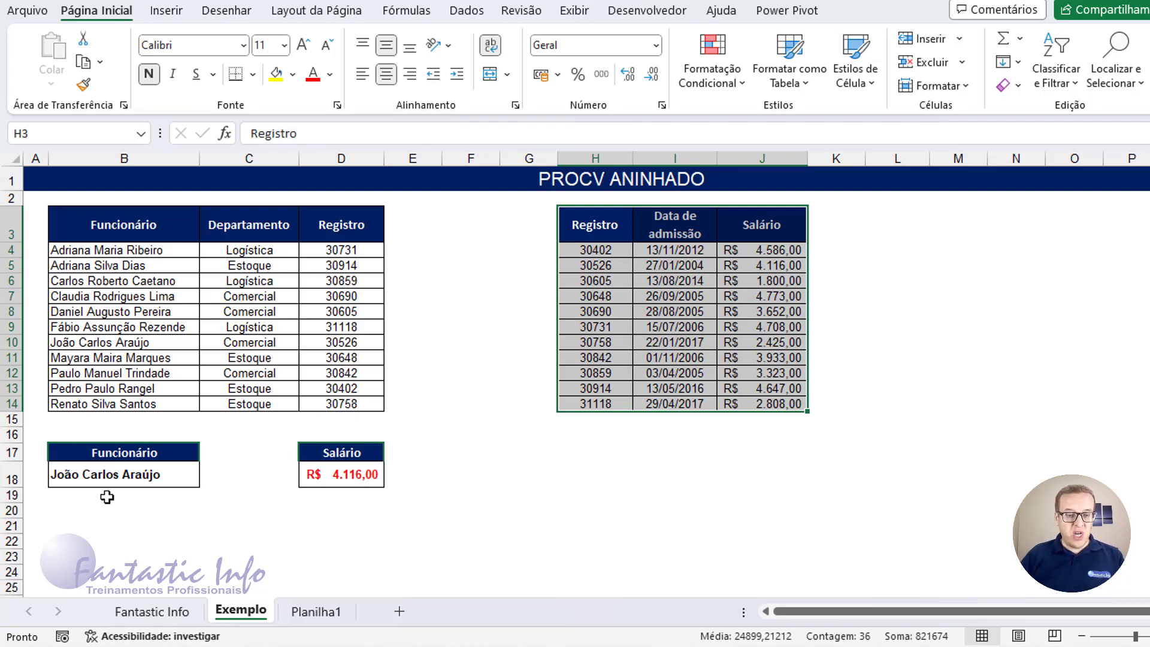
{"action": "left_click", "coordinate": [124, 473]}
{"action": "left_click", "coordinate": [207, 478]}
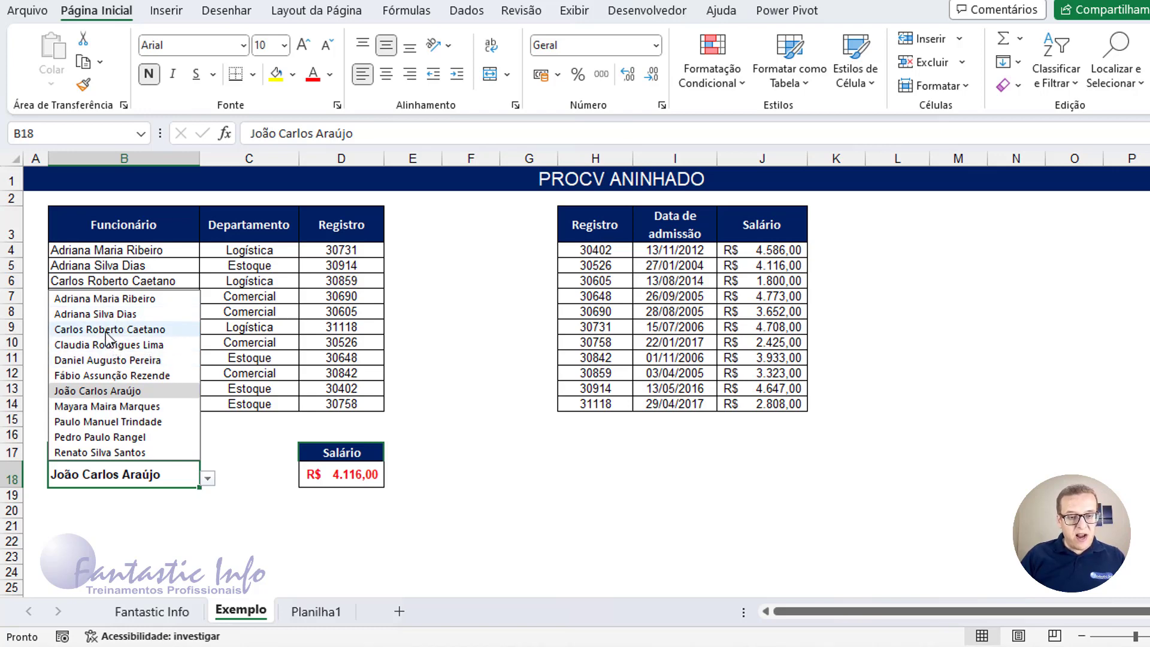
{"action": "left_click", "coordinate": [120, 329]}
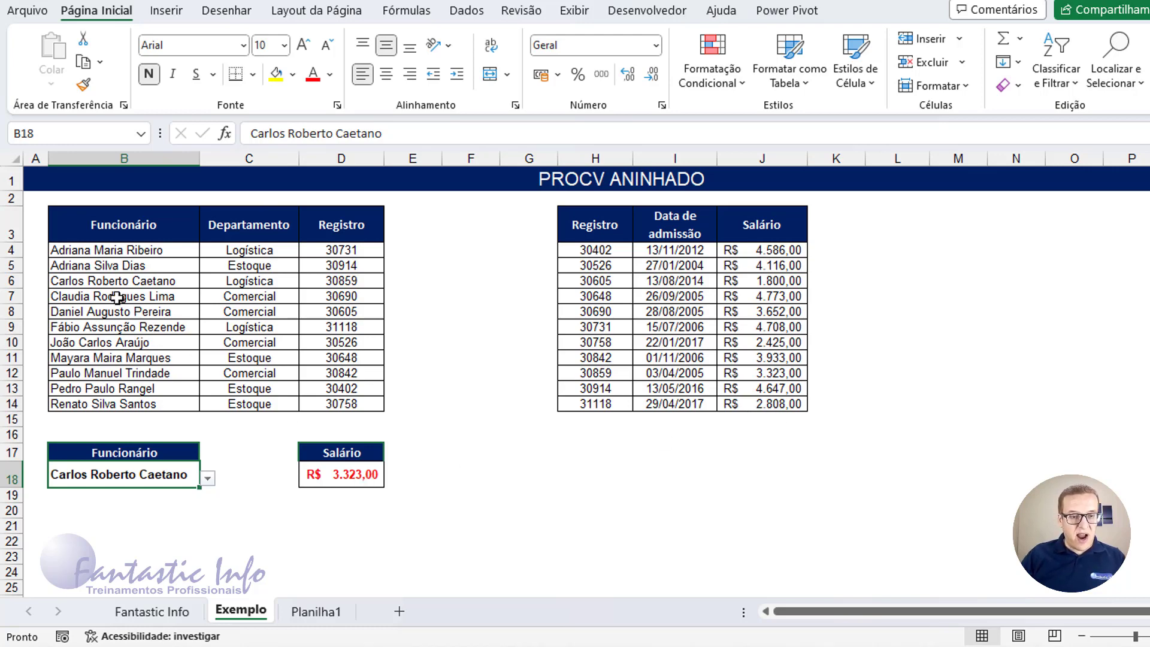
{"action": "left_click_drag", "start_coordinate": [117, 281], "coordinate": [338, 279]}
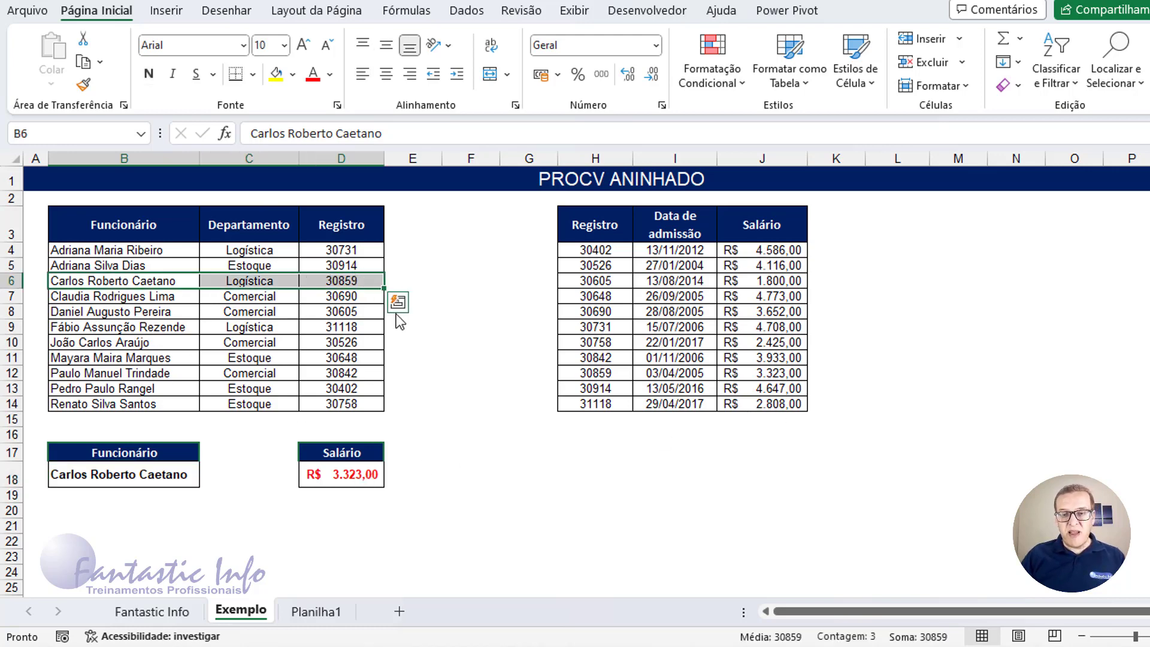
{"action": "left_click", "coordinate": [360, 282]}
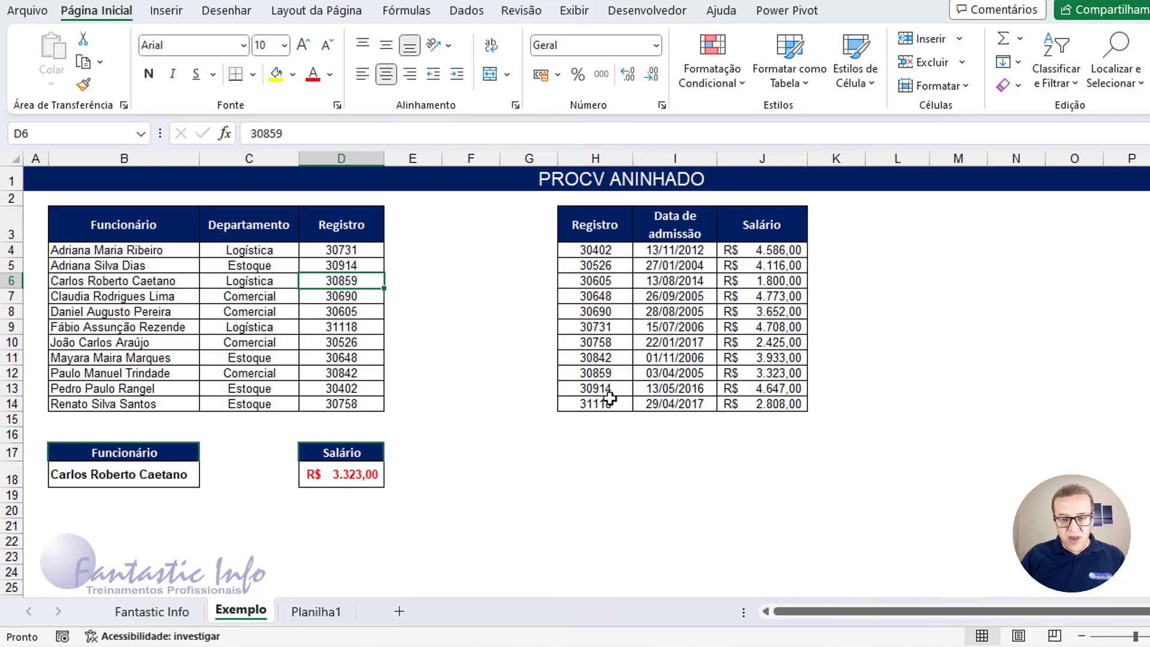
{"action": "left_click_drag", "start_coordinate": [611, 373], "coordinate": [785, 372]}
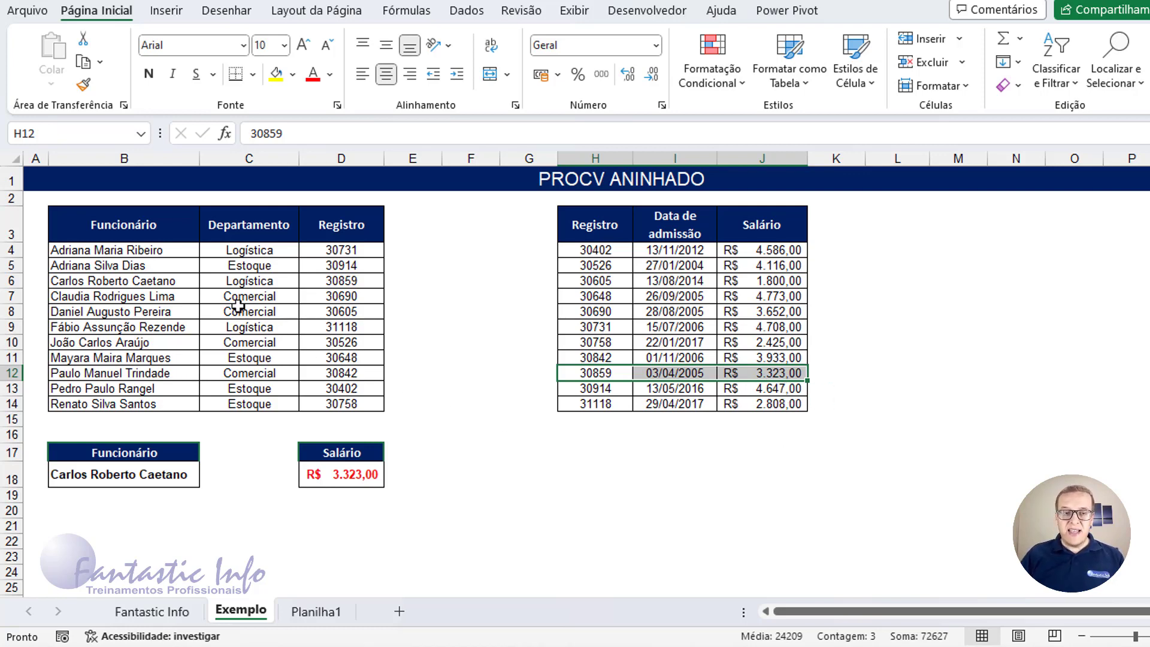
{"action": "left_click", "coordinate": [141, 236]}
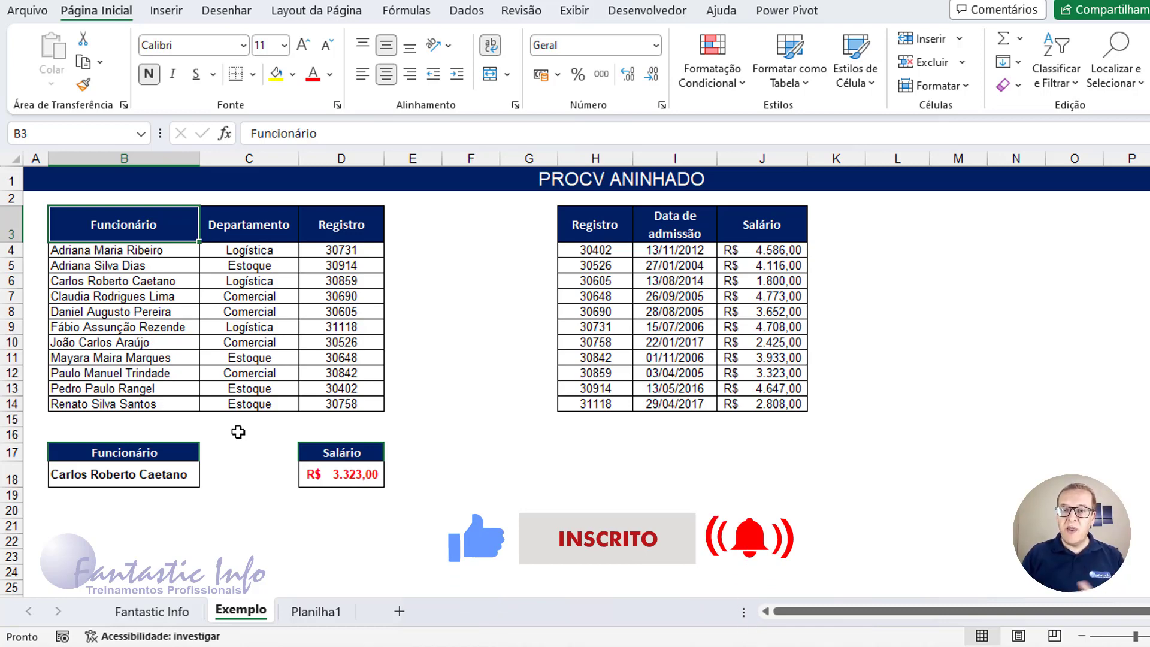
Step: Switch to the Planilha1 sheet and select the Funcionário and Salário cells
{"action": "left_click", "coordinate": [316, 611]}
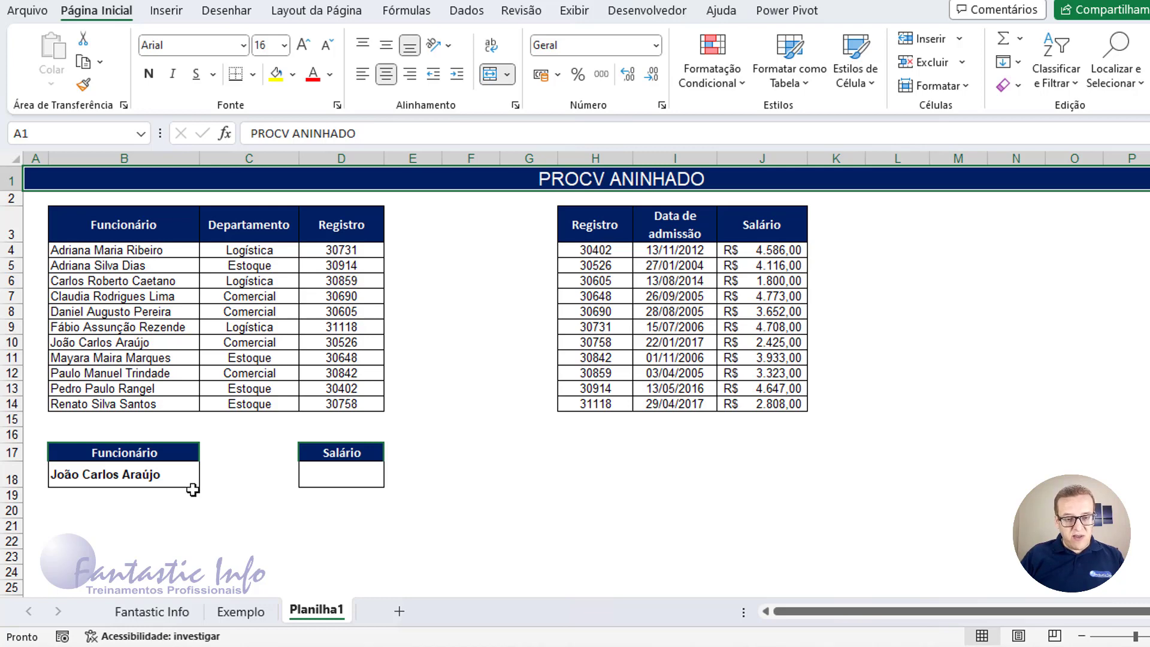
{"action": "left_click", "coordinate": [176, 477]}
{"action": "left_click", "coordinate": [357, 469]}
{"action": "left_click", "coordinate": [165, 473]}
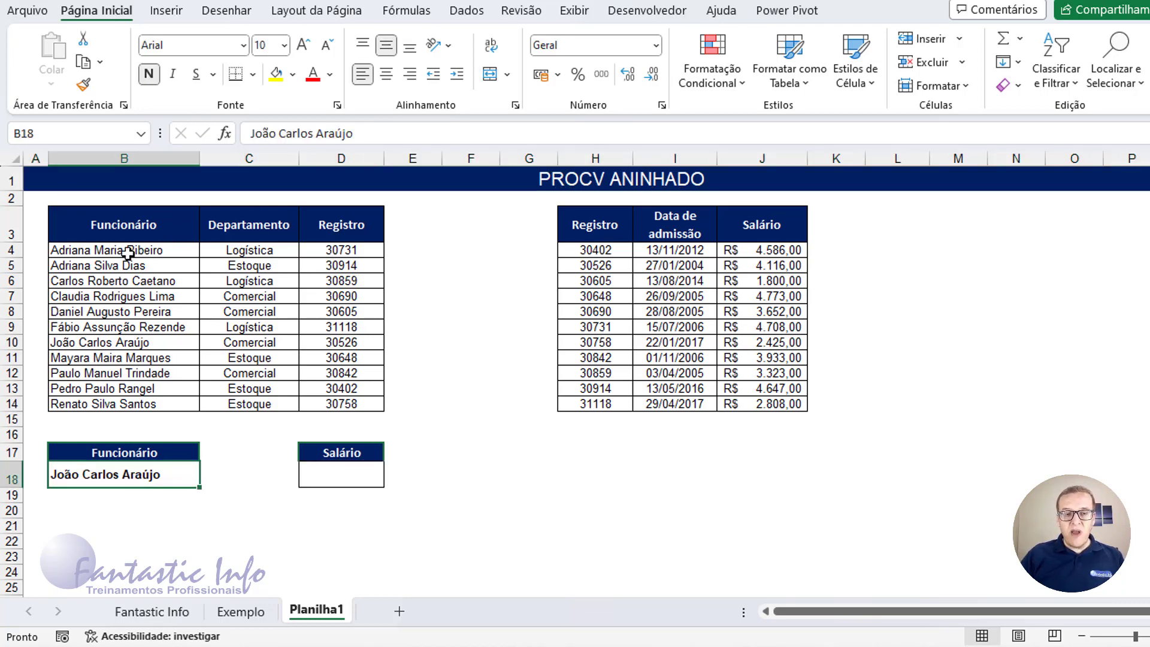
Step: Highlight the employee table, the registration/salary table, and the Funcionário and Registro columns
{"action": "mouse_move", "coordinate": [129, 221]}
{"action": "left_mouse_down"}
{"action": "mouse_move", "coordinate": [333, 388]}
{"action": "mouse_move", "coordinate": [333, 405]}
{"action": "left_mouse_up"}
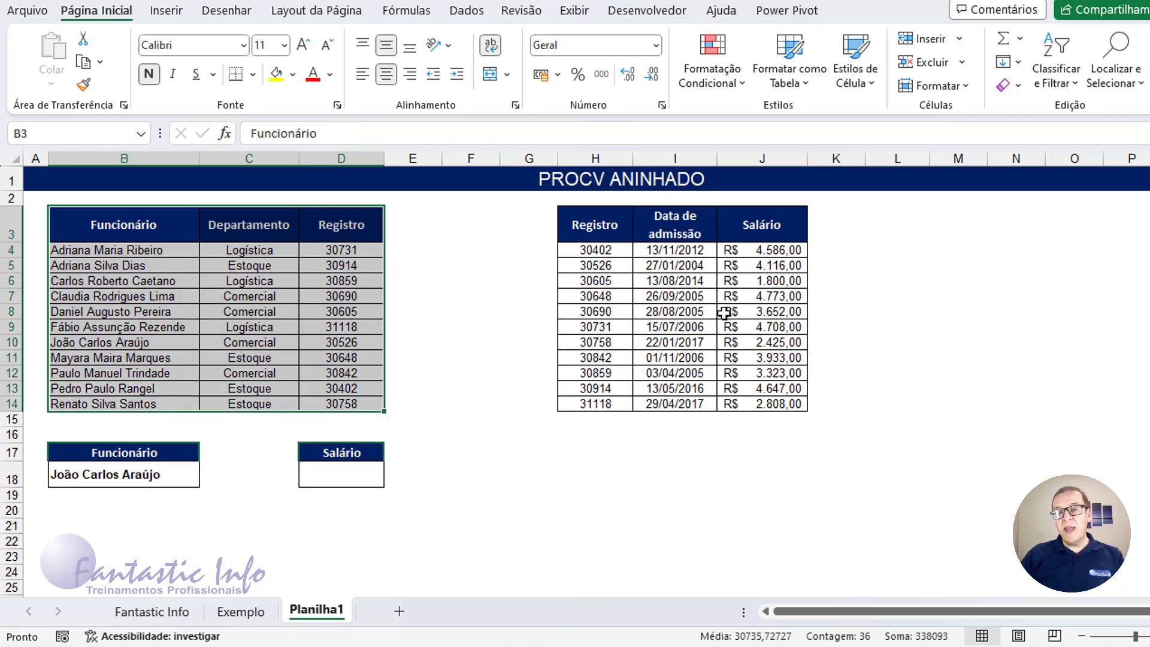
{"action": "left_click_drag", "start_coordinate": [610, 226], "coordinate": [667, 405]}
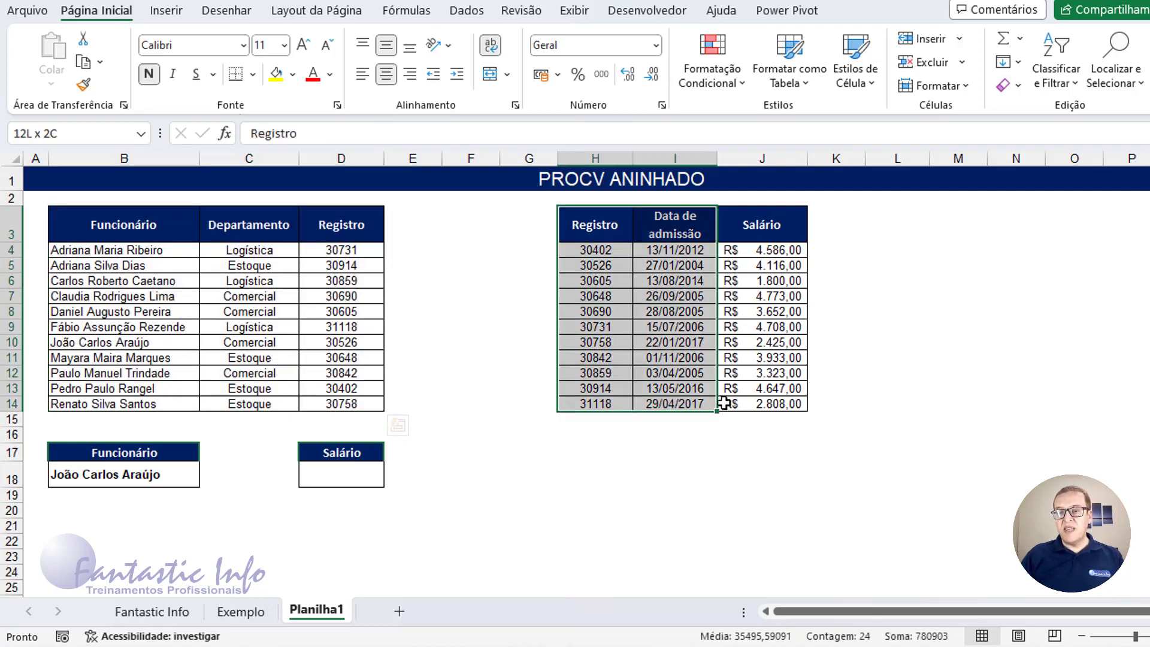
{"action": "left_click_drag", "start_coordinate": [666, 404], "coordinate": [724, 403]}
{"action": "left_click", "coordinate": [191, 476]}
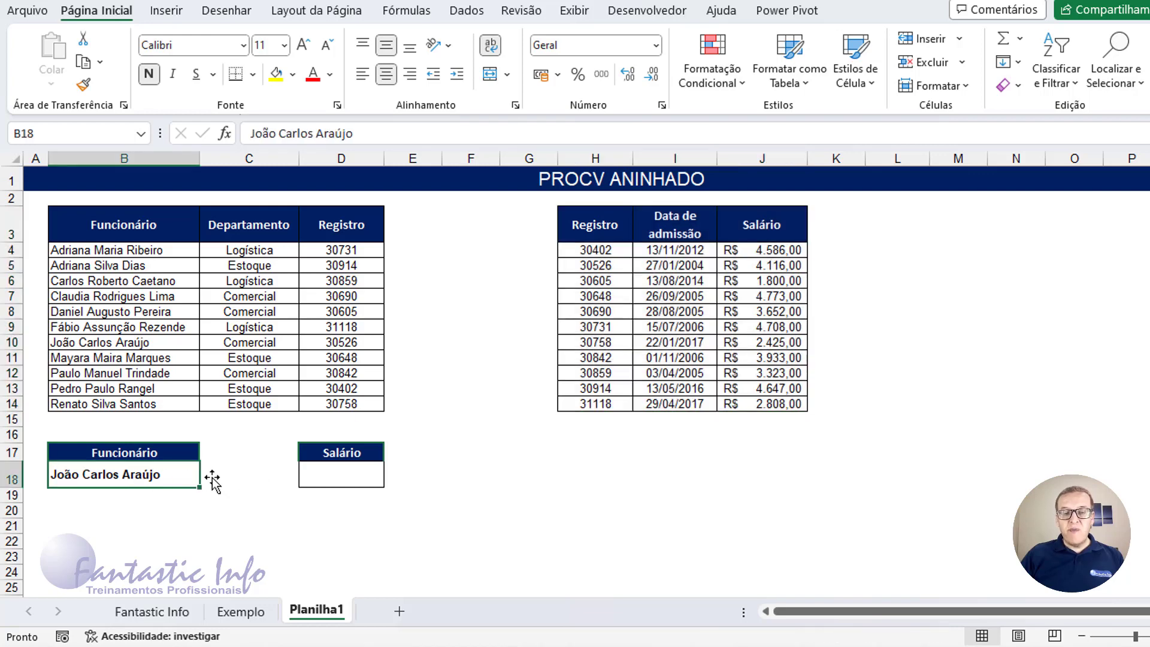
{"action": "left_click", "coordinate": [359, 476]}
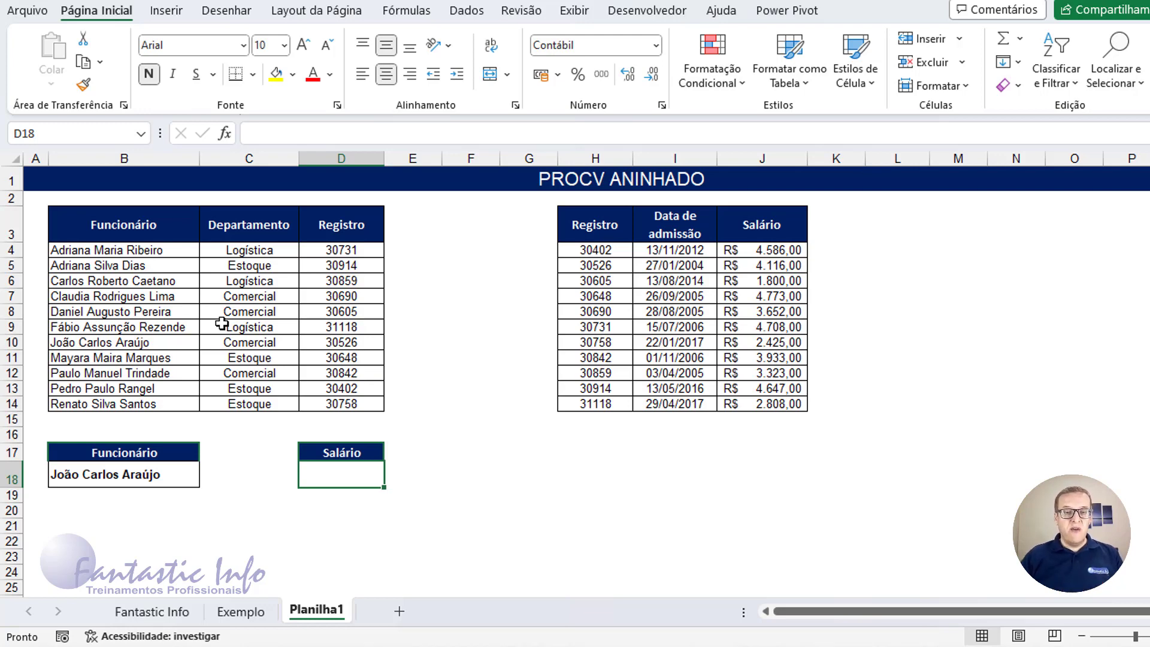
{"action": "left_click_drag", "start_coordinate": [133, 226], "coordinate": [120, 403]}
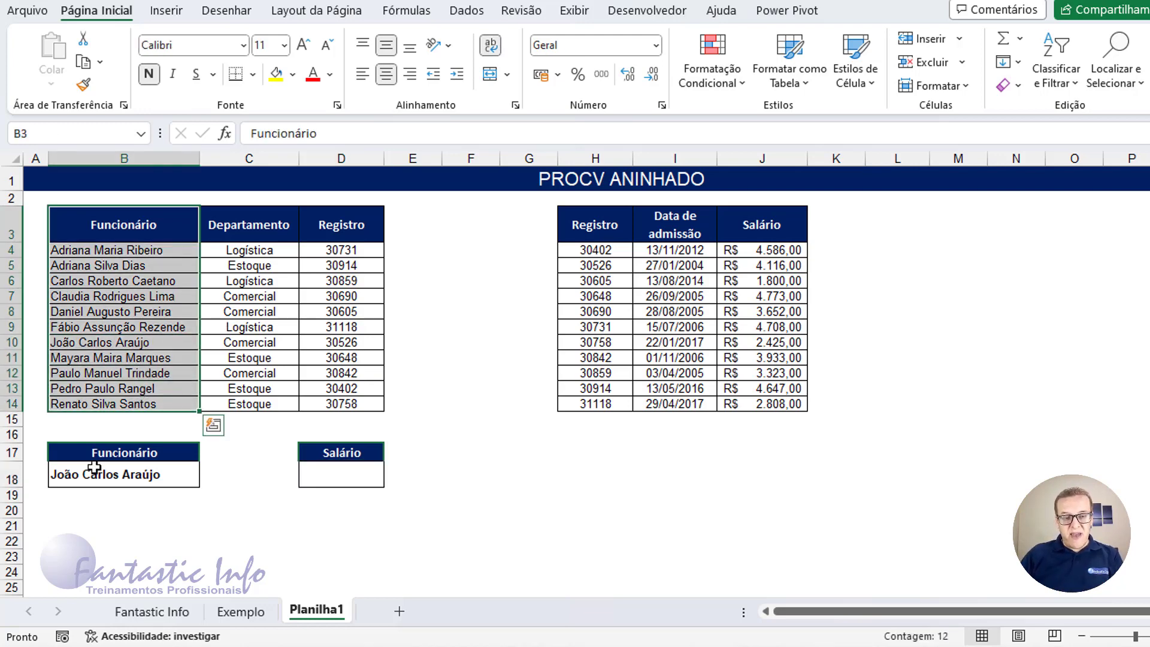
{"action": "left_click_drag", "start_coordinate": [334, 226], "coordinate": [340, 404]}
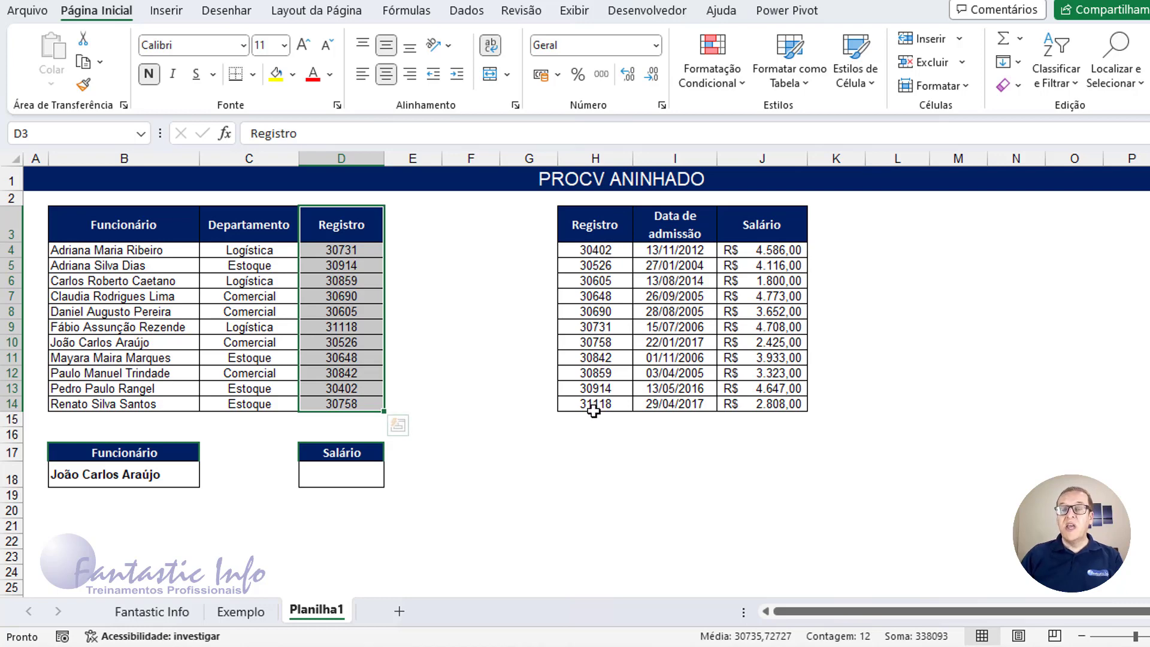
{"action": "left_click", "coordinate": [168, 479]}
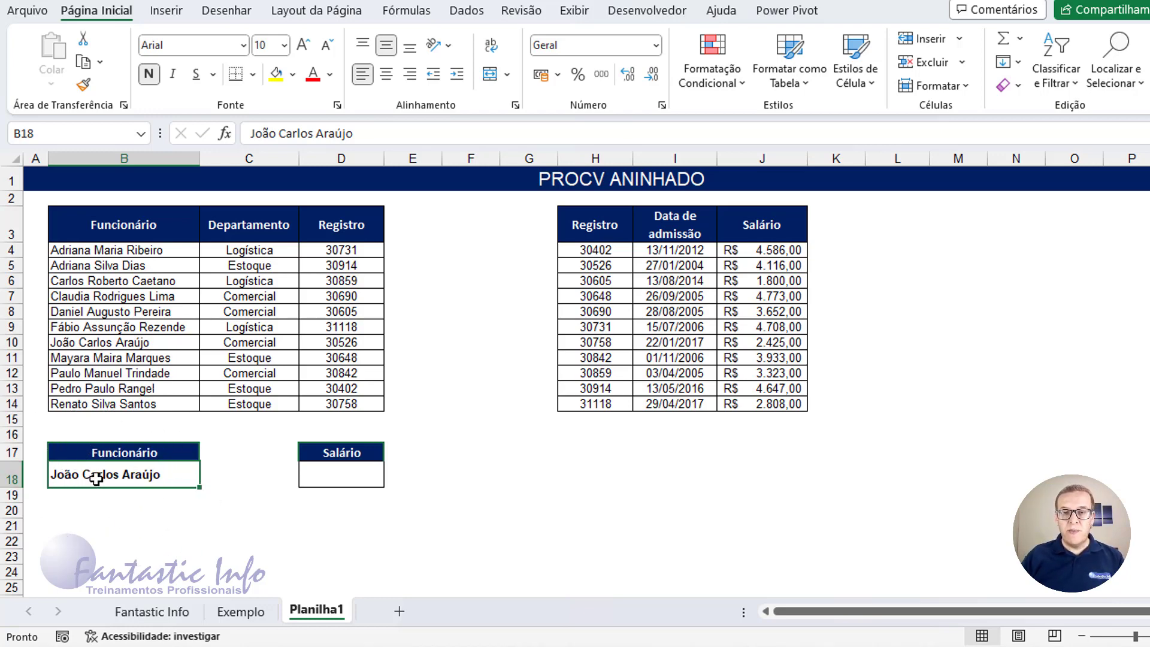
Step: Add Lista data validation to B18 with source =$B$4:$B$14
{"action": "left_click", "coordinate": [466, 12]}
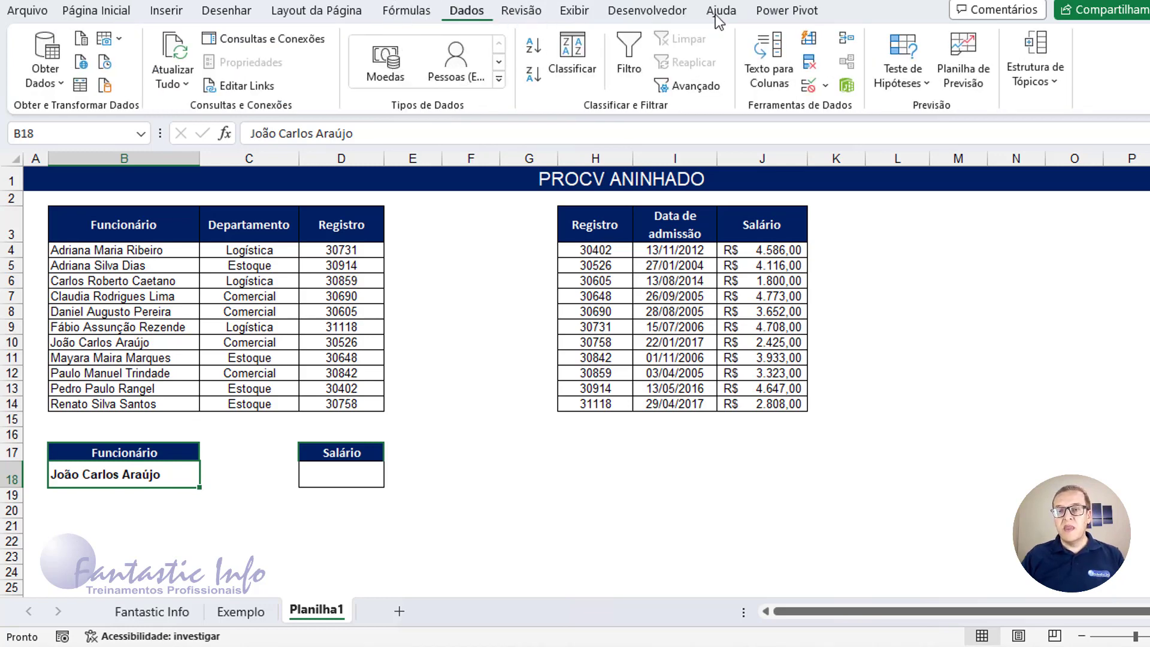
{"action": "left_click", "coordinate": [824, 108]}
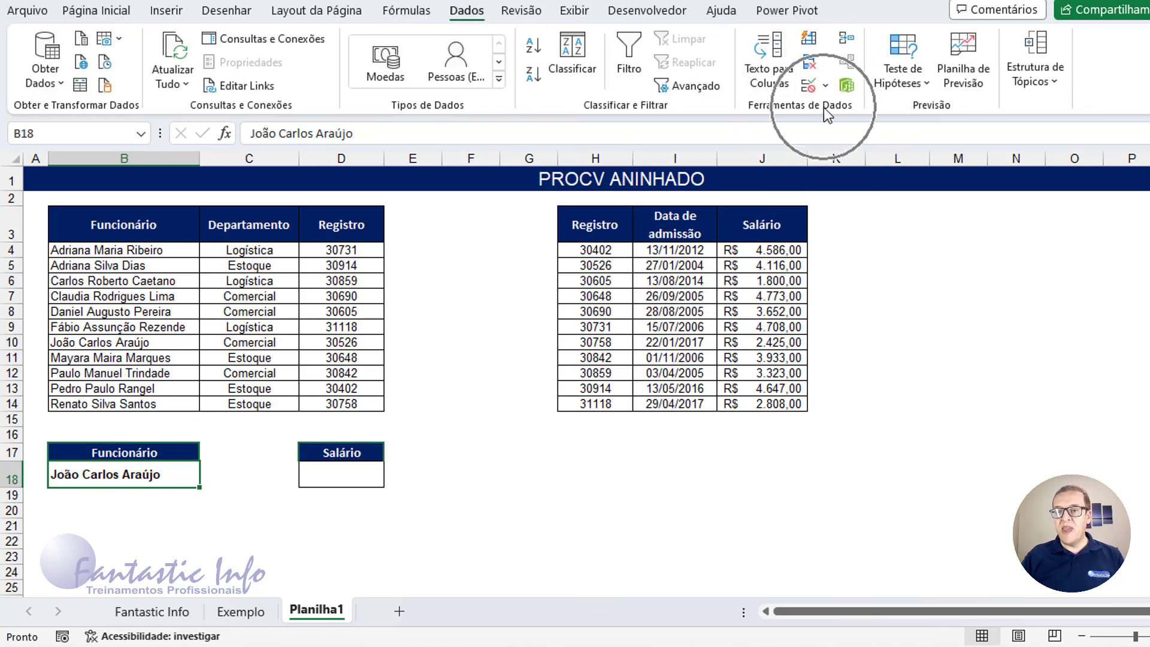
{"action": "left_click", "coordinate": [825, 89]}
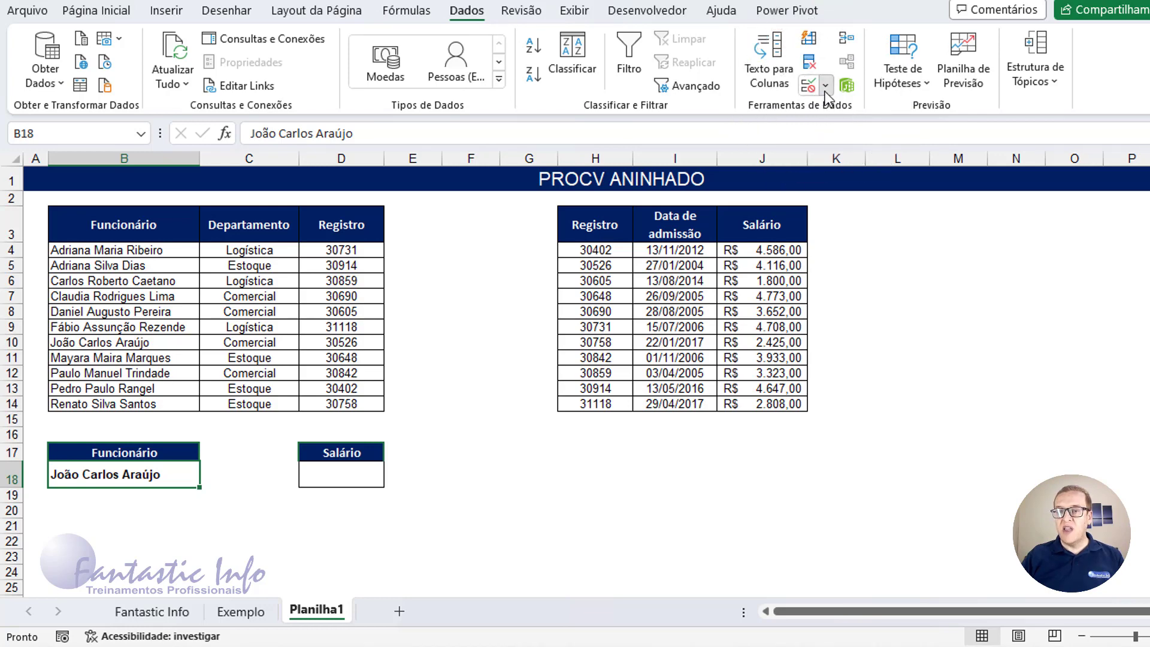
{"action": "left_click", "coordinate": [826, 91]}
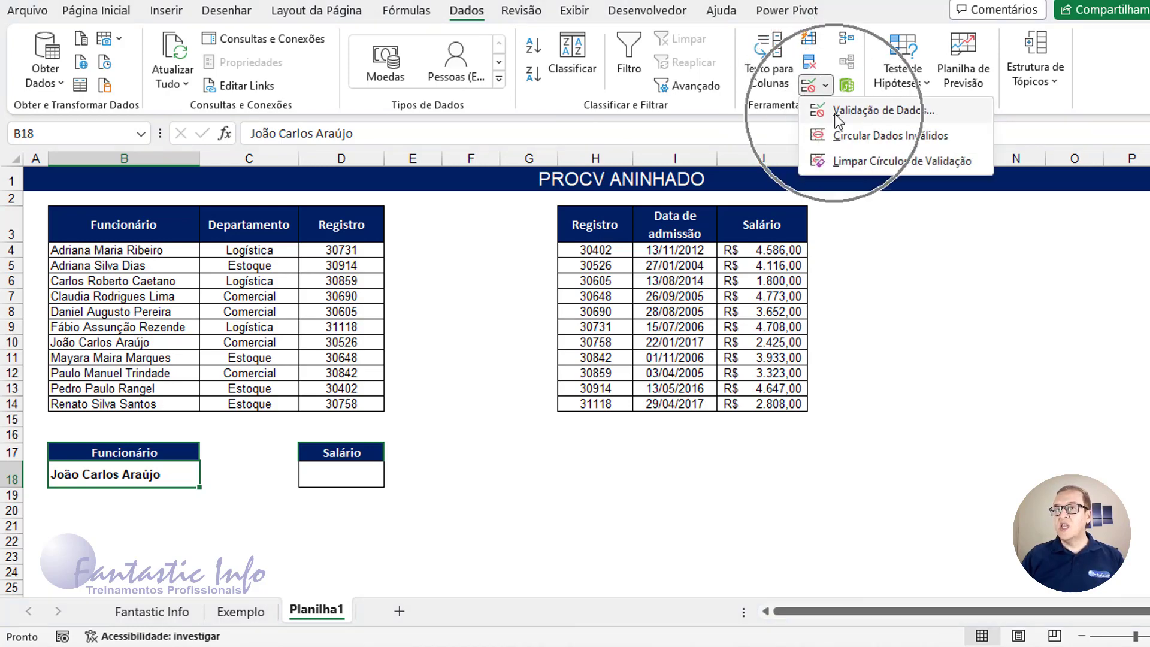
{"action": "left_click", "coordinate": [836, 112]}
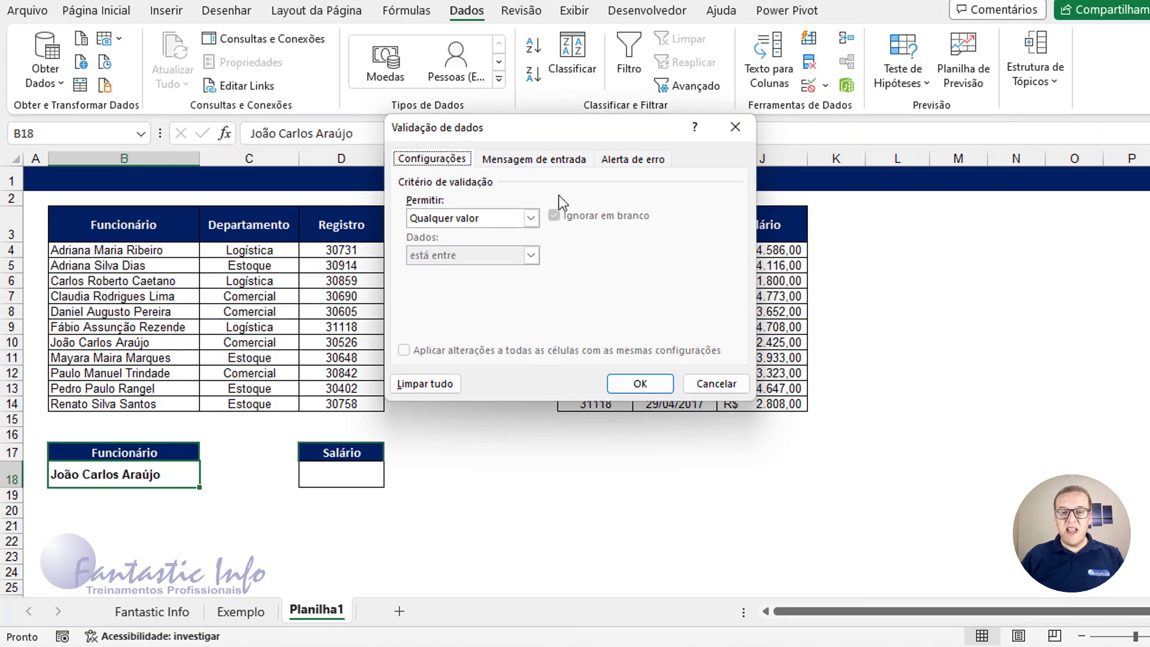
{"action": "left_click", "coordinate": [531, 219]}
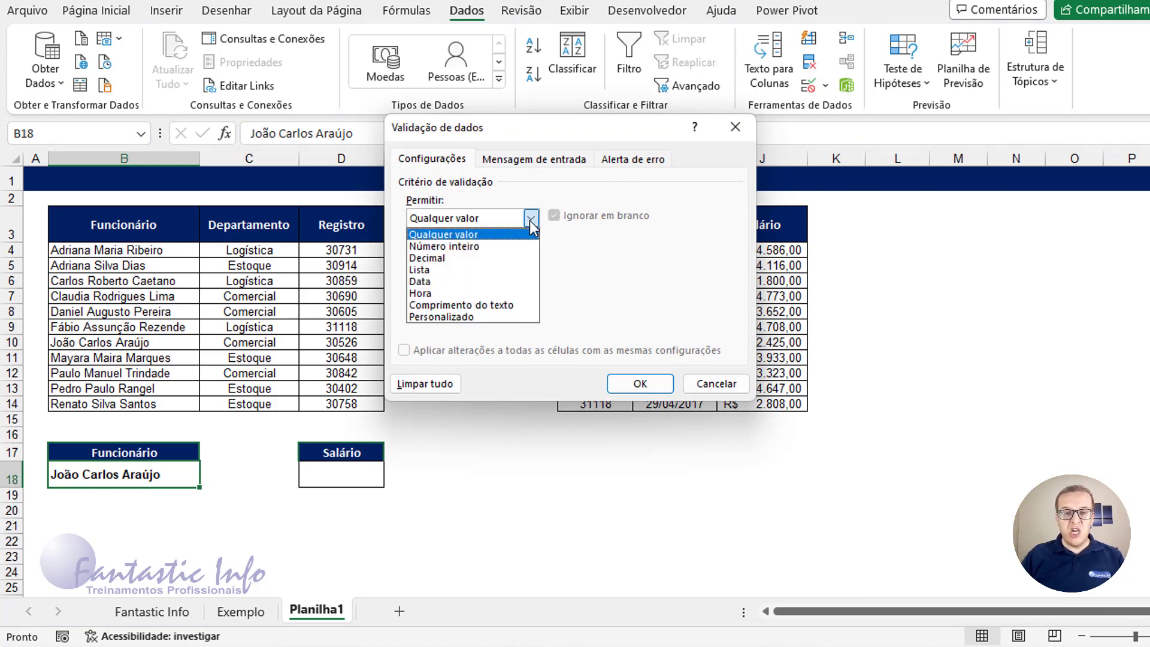
{"action": "left_click", "coordinate": [451, 270]}
{"action": "left_click", "coordinate": [443, 292]}
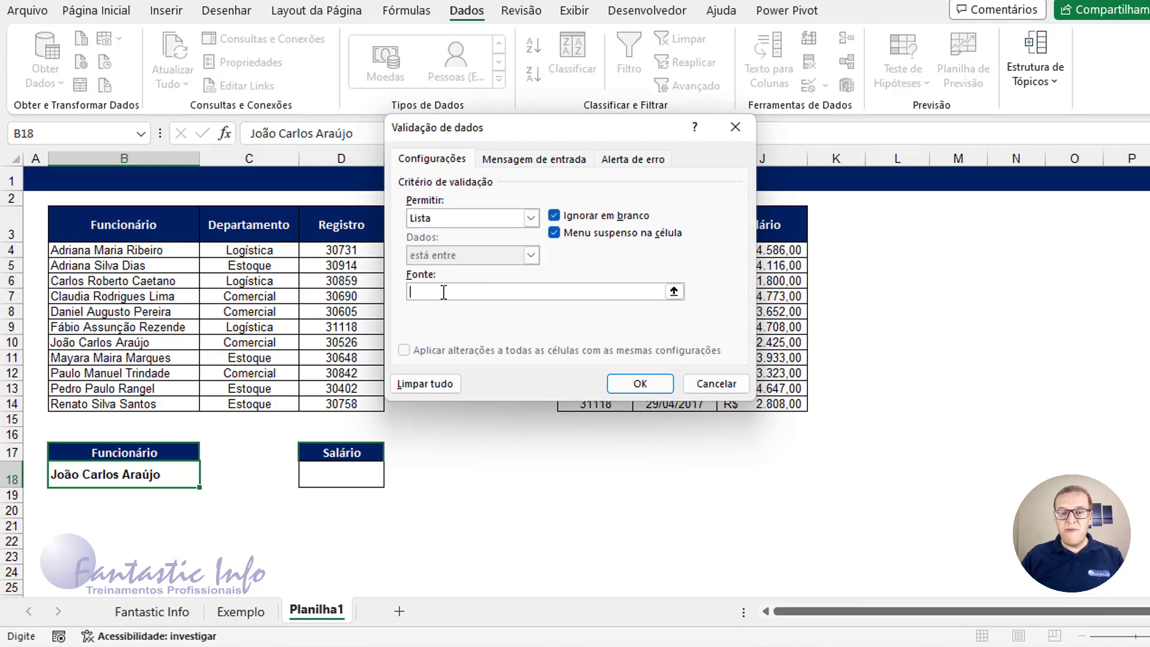
{"action": "left_click_drag", "start_coordinate": [133, 251], "coordinate": [133, 408]}
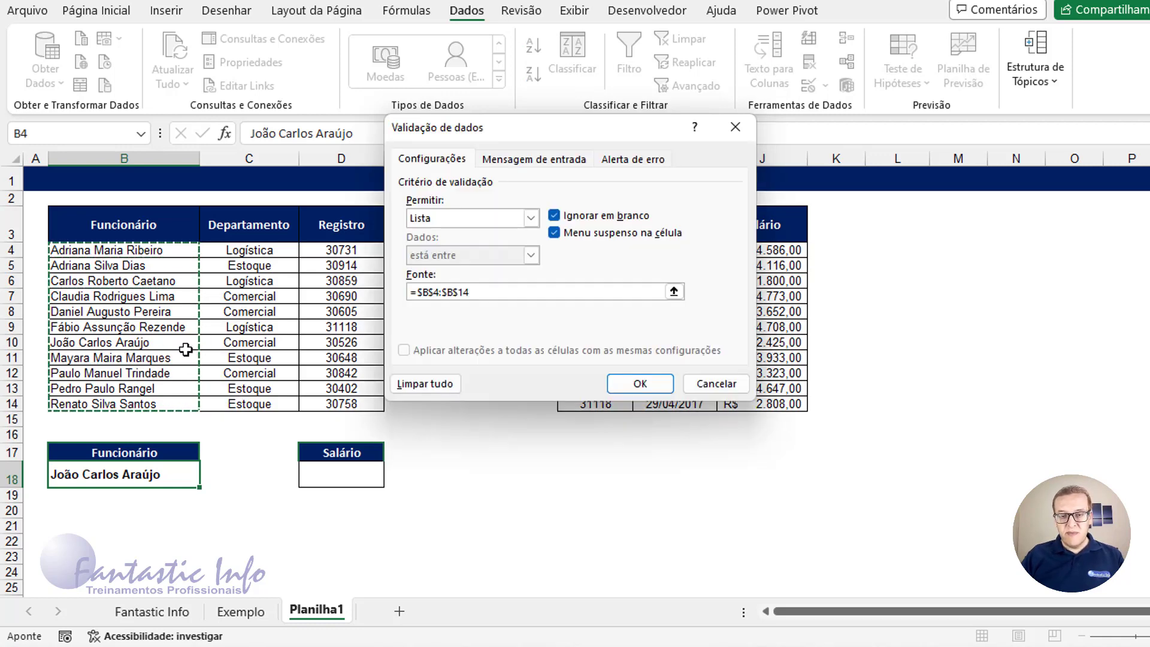
{"action": "left_click", "coordinate": [640, 383]}
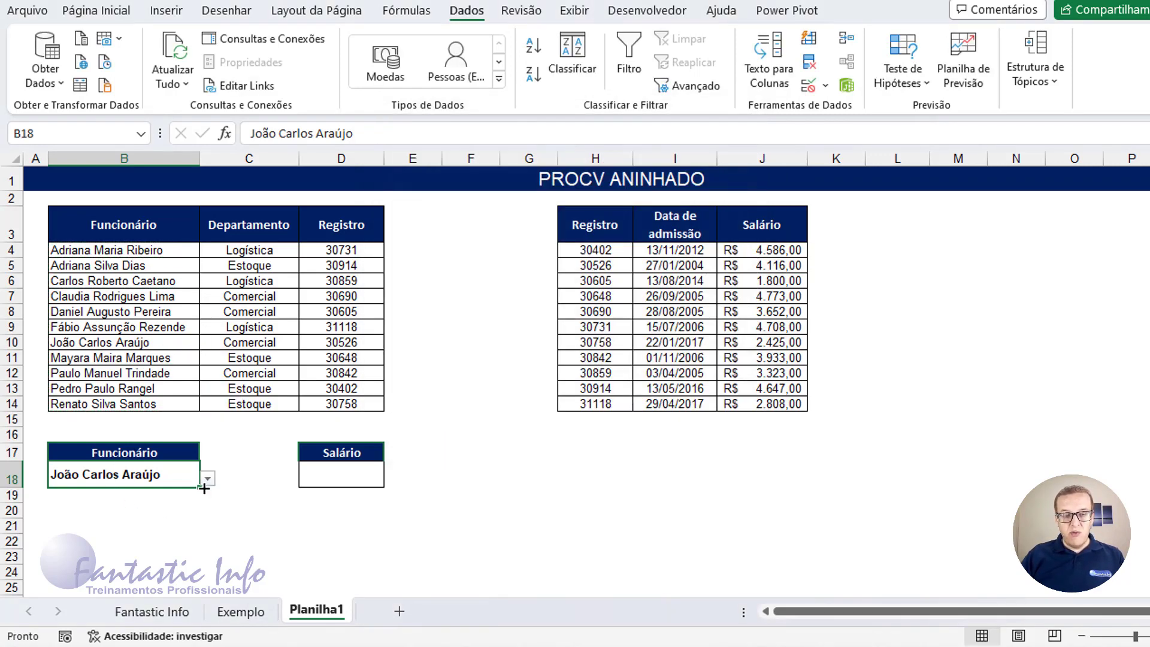
{"action": "left_click", "coordinate": [207, 479]}
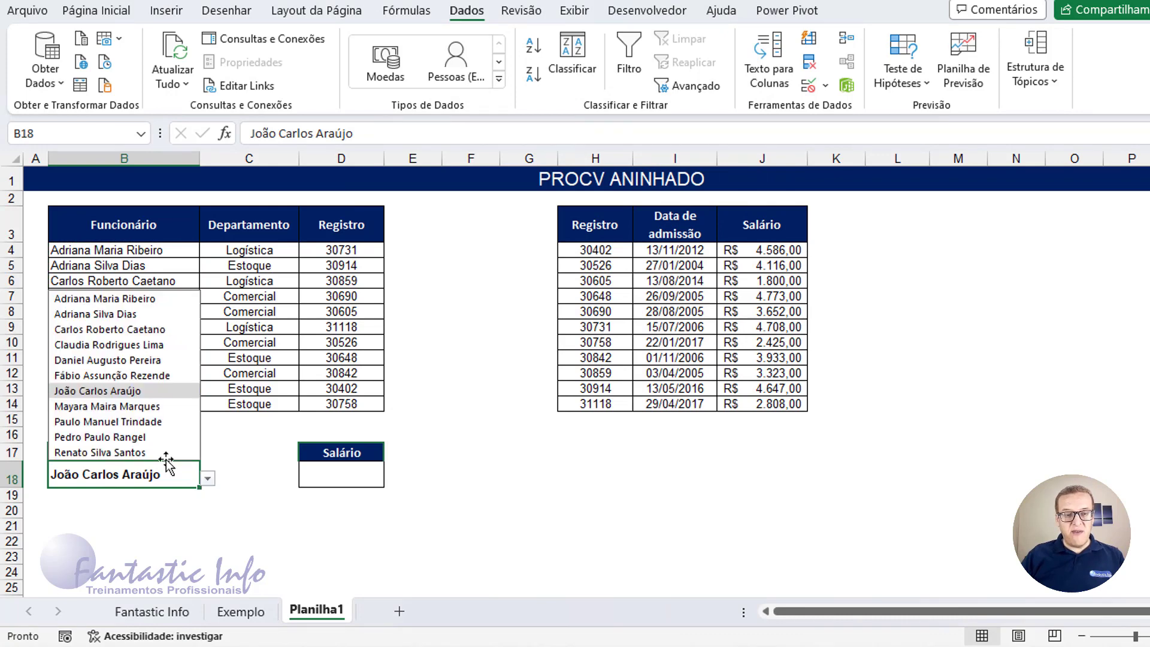
{"action": "left_click", "coordinate": [144, 298]}
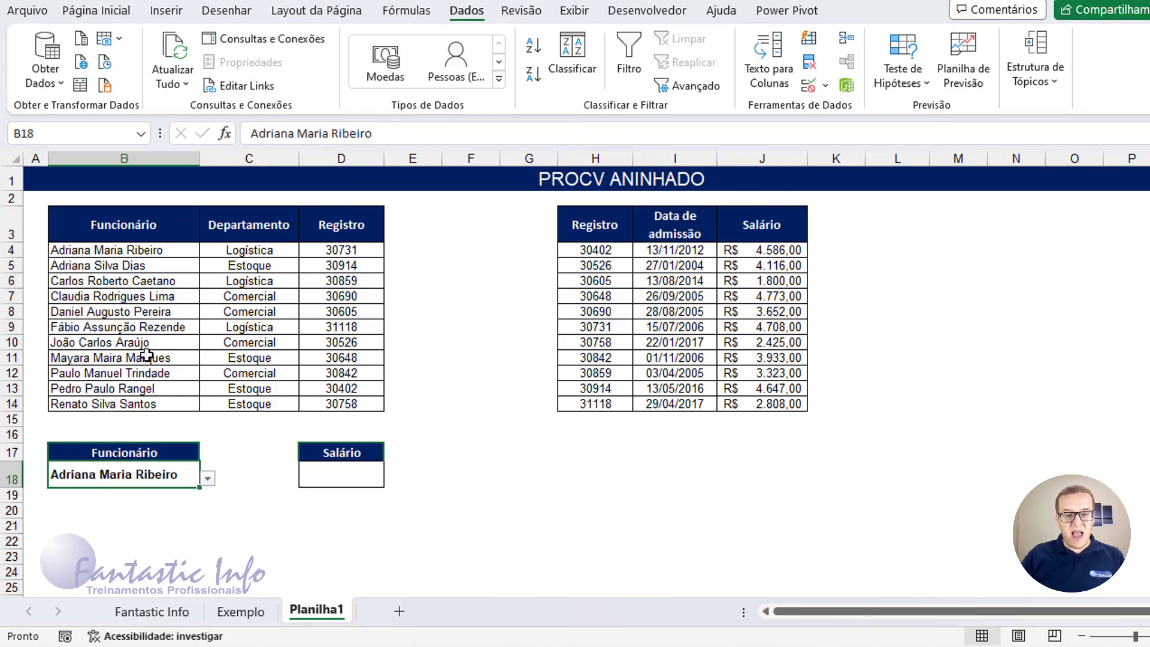
{"action": "left_click", "coordinate": [204, 479]}
{"action": "left_click", "coordinate": [131, 330]}
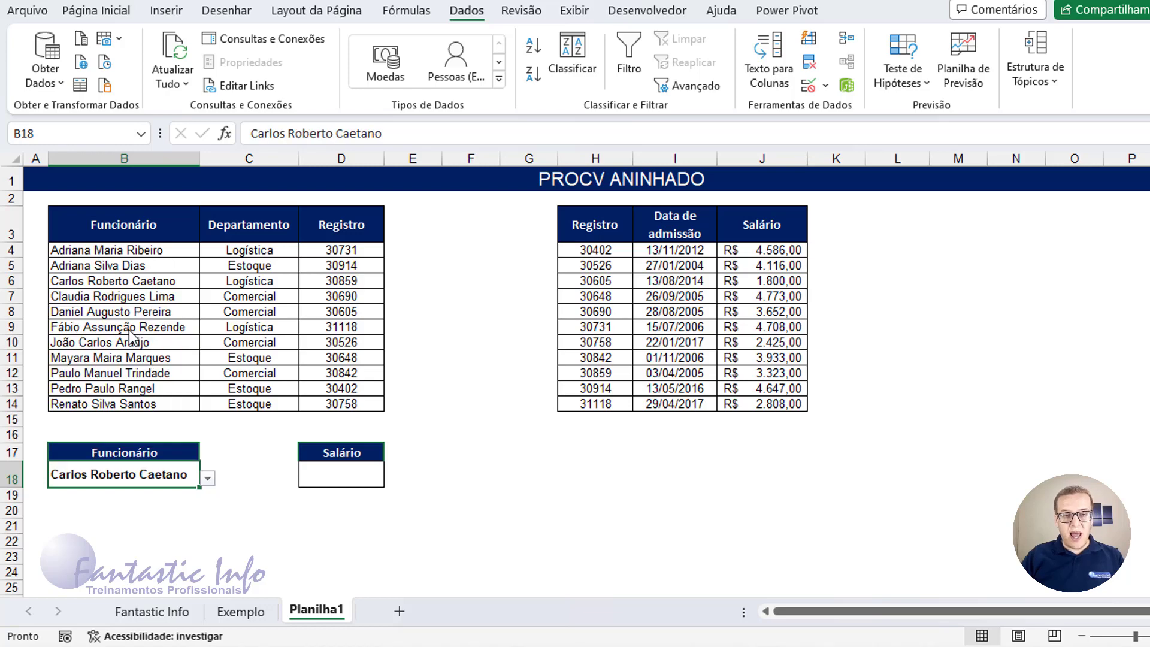
{"action": "left_click", "coordinate": [208, 479]}
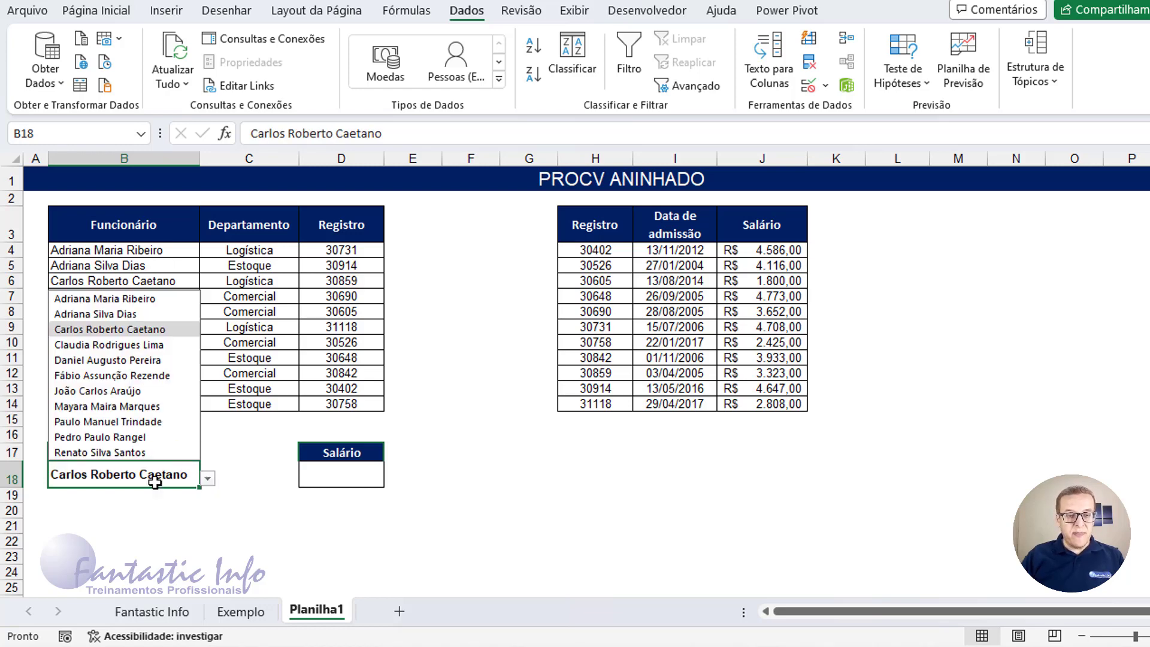
{"action": "left_click", "coordinate": [146, 453]}
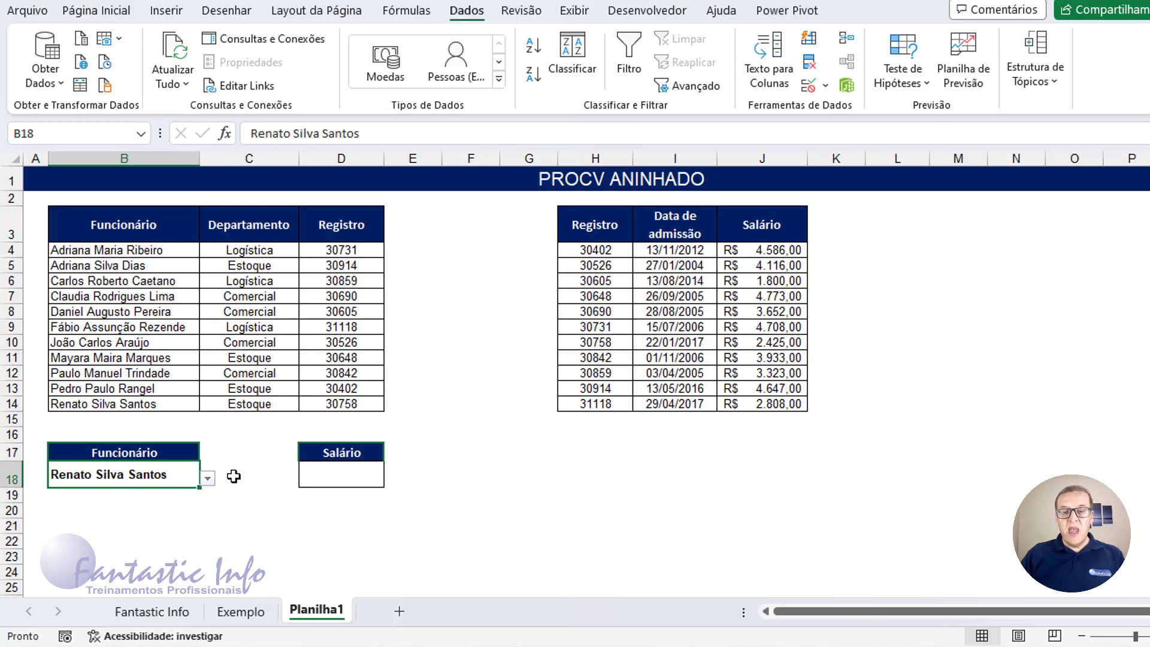
{"action": "left_click", "coordinate": [355, 476]}
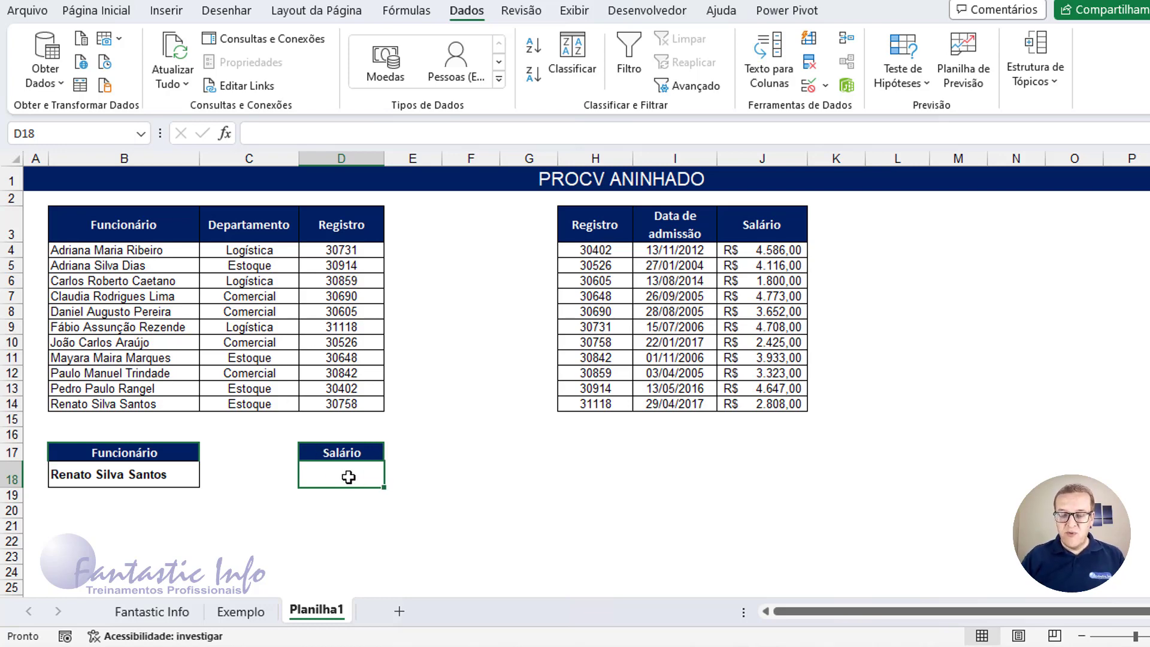
Step: Enter =PROCV(B18;B3:D14;3;FALSO) in D18, which returns R$ 30.758,00
{"action": "type", "text": "="}
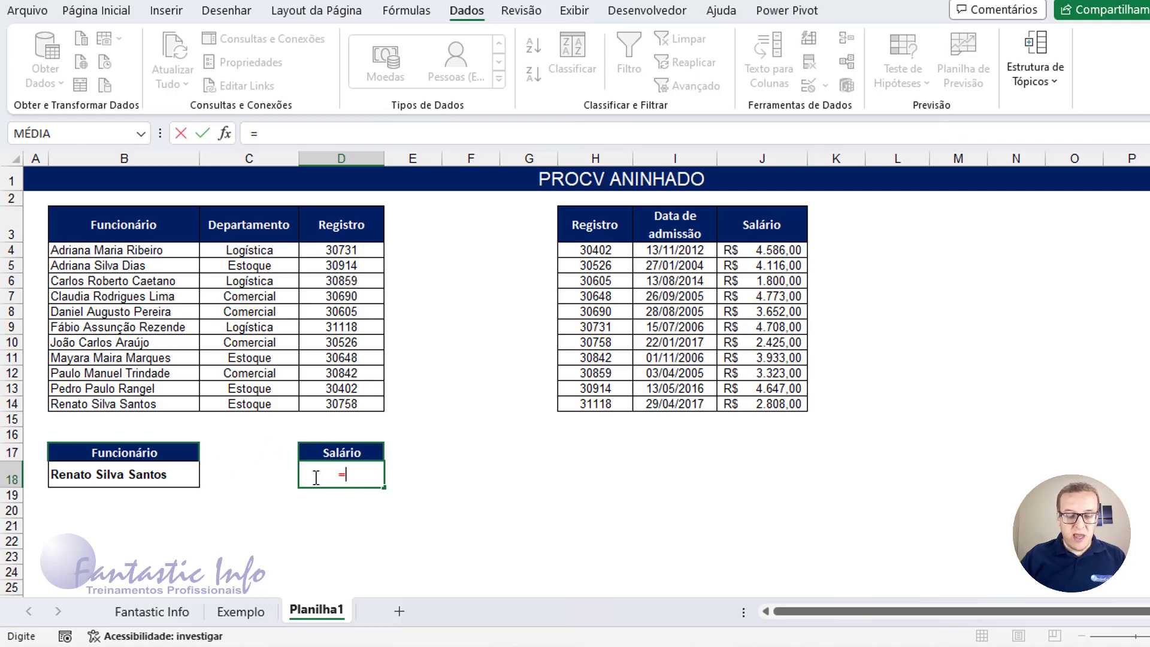
{"action": "type", "text": "PR"}
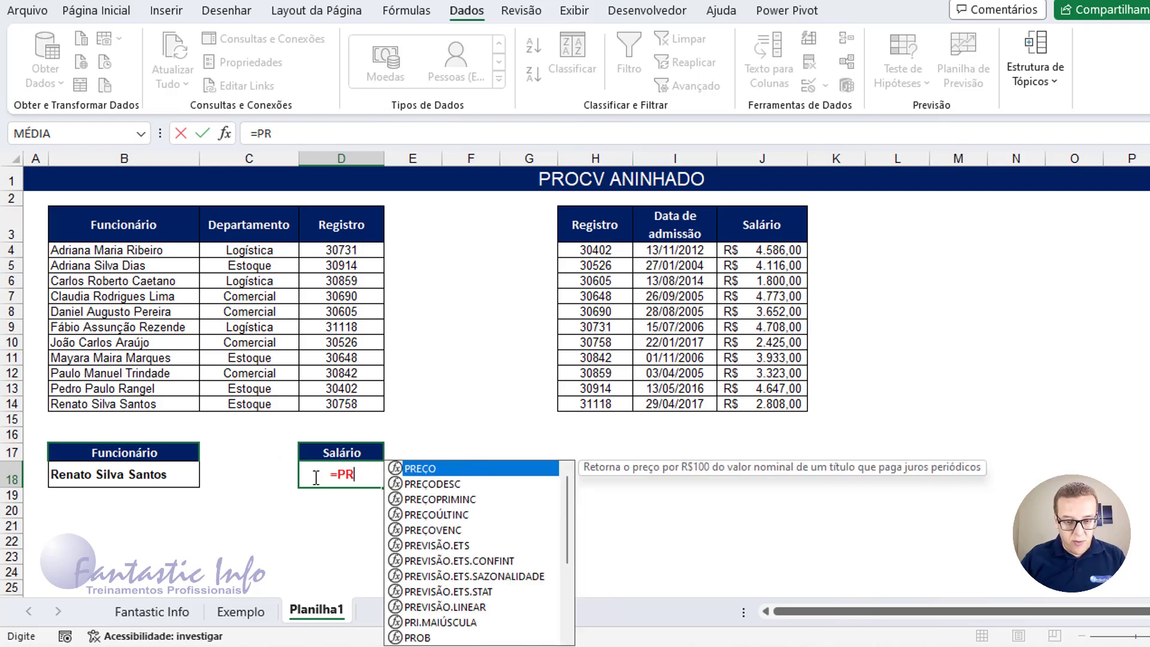
{"action": "type", "text": "OCV"}
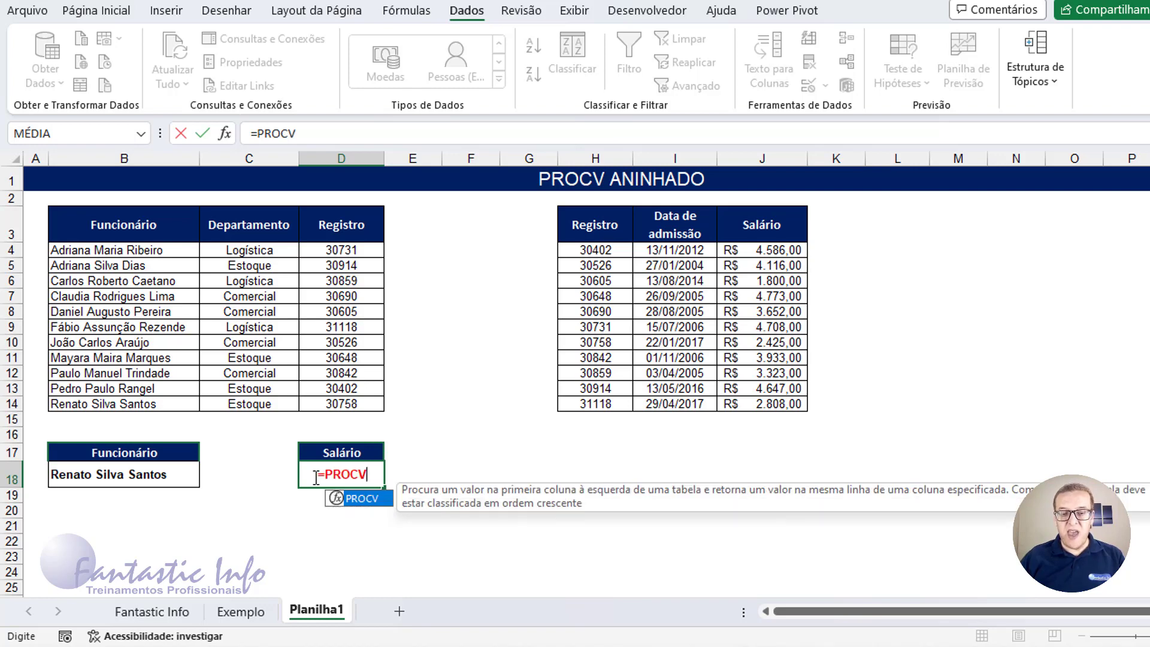
{"action": "type", "text": "("}
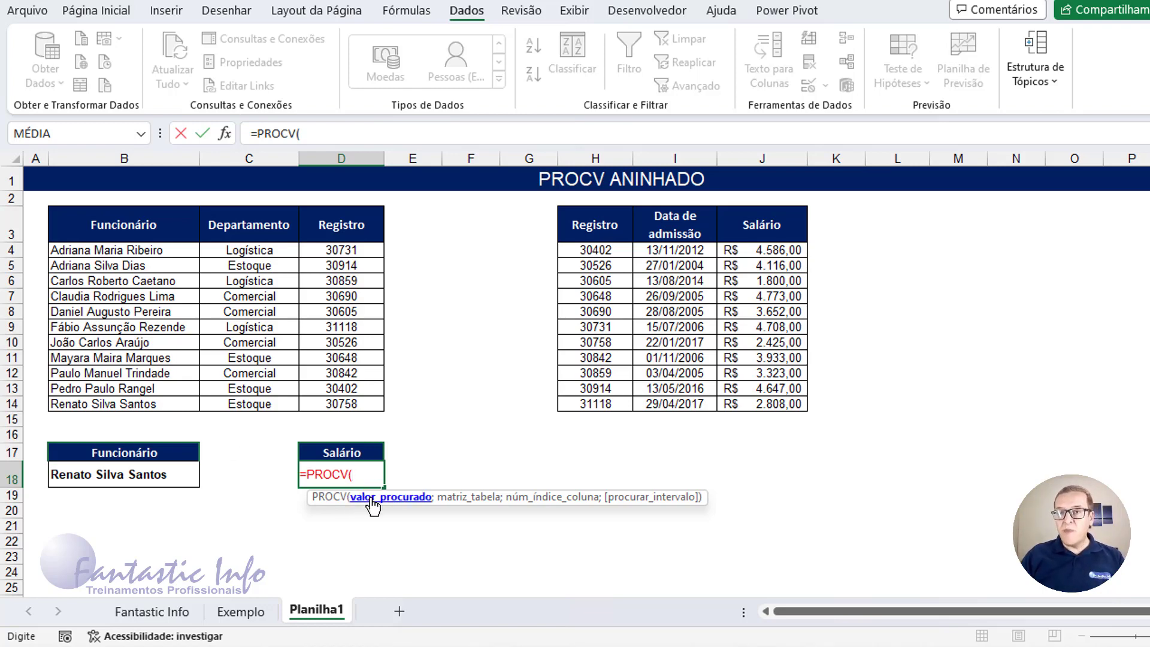
{"action": "left_click", "coordinate": [140, 477]}
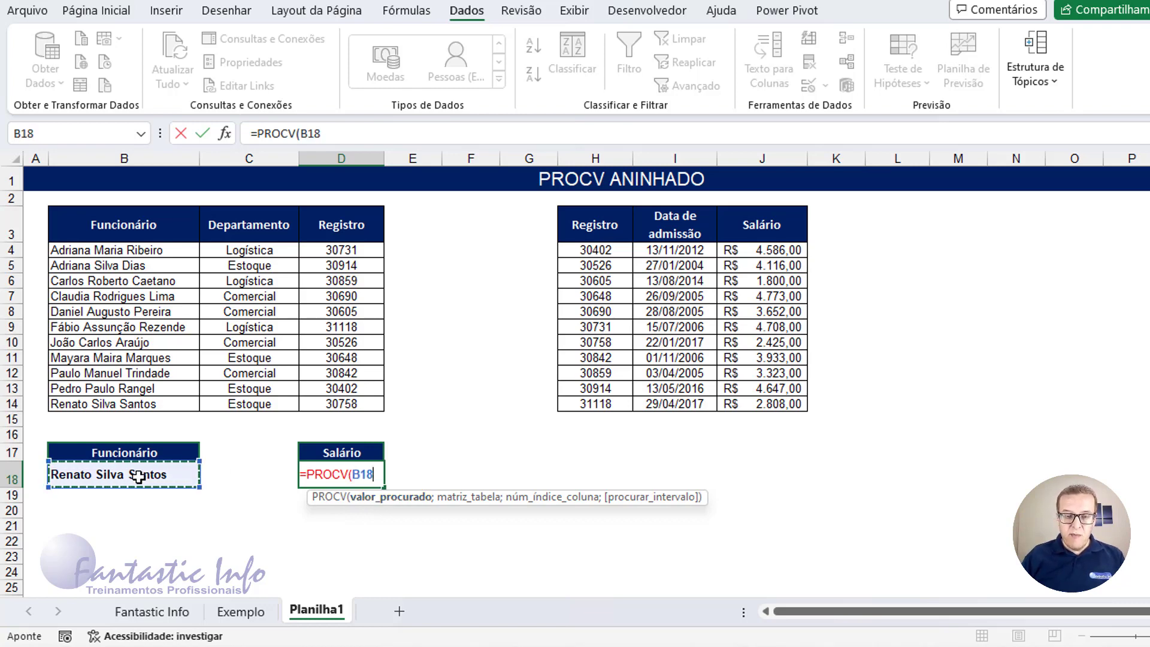
{"action": "type", "text": ";"}
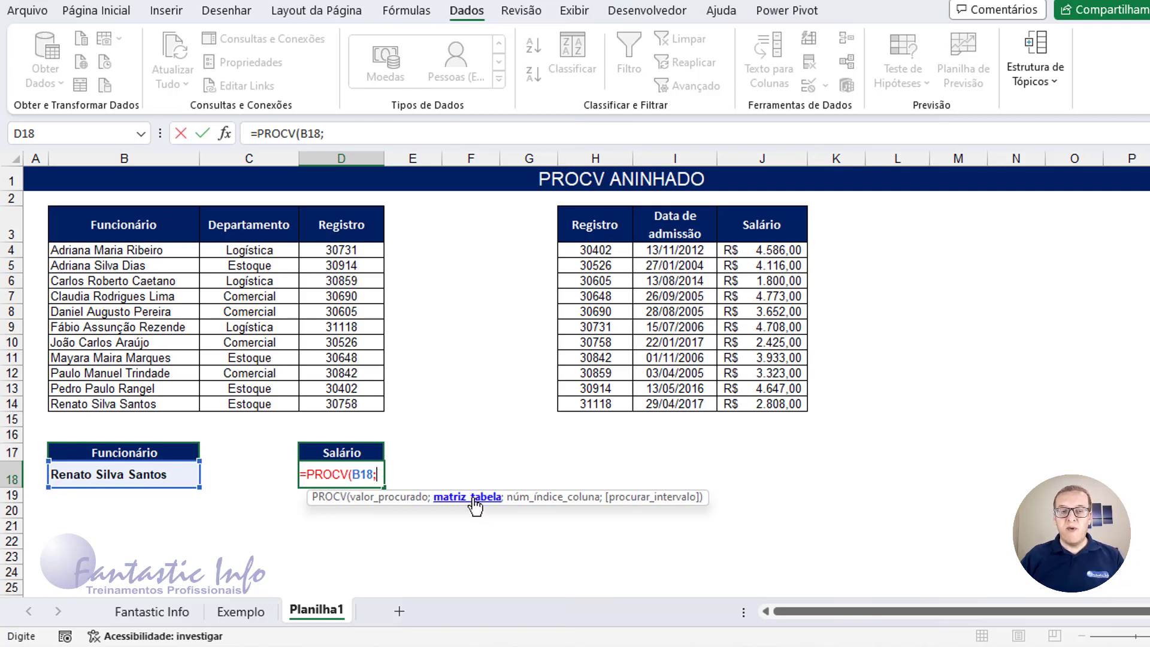
{"action": "left_click", "coordinate": [187, 225]}
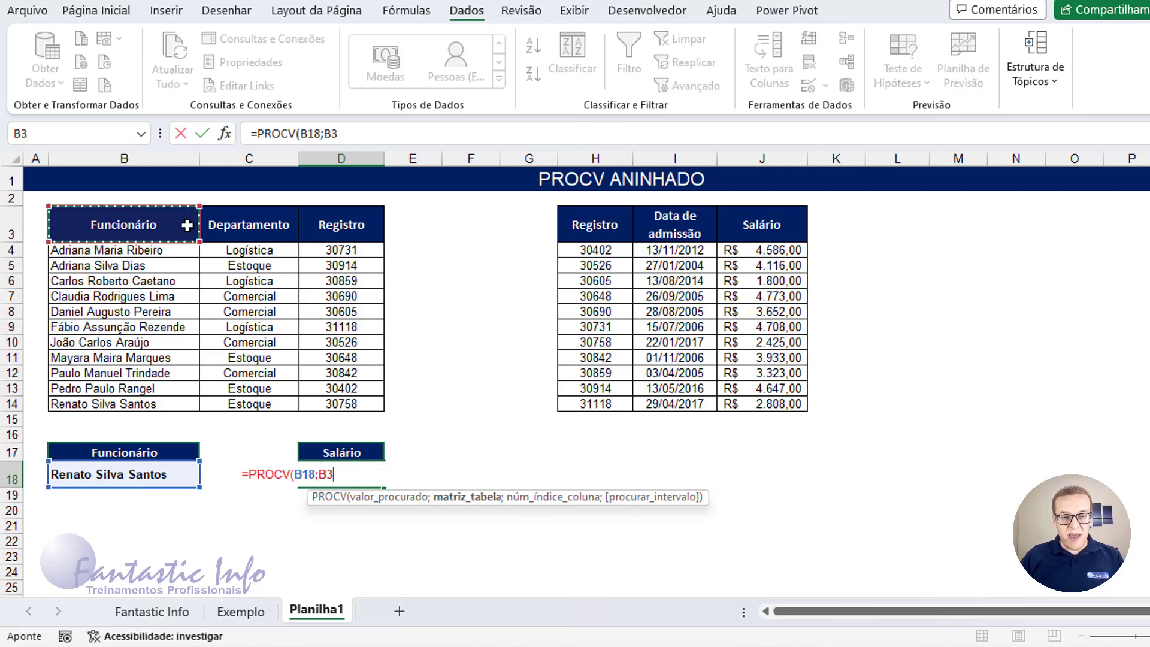
{"action": "left_click_drag", "start_coordinate": [187, 225], "coordinate": [331, 409]}
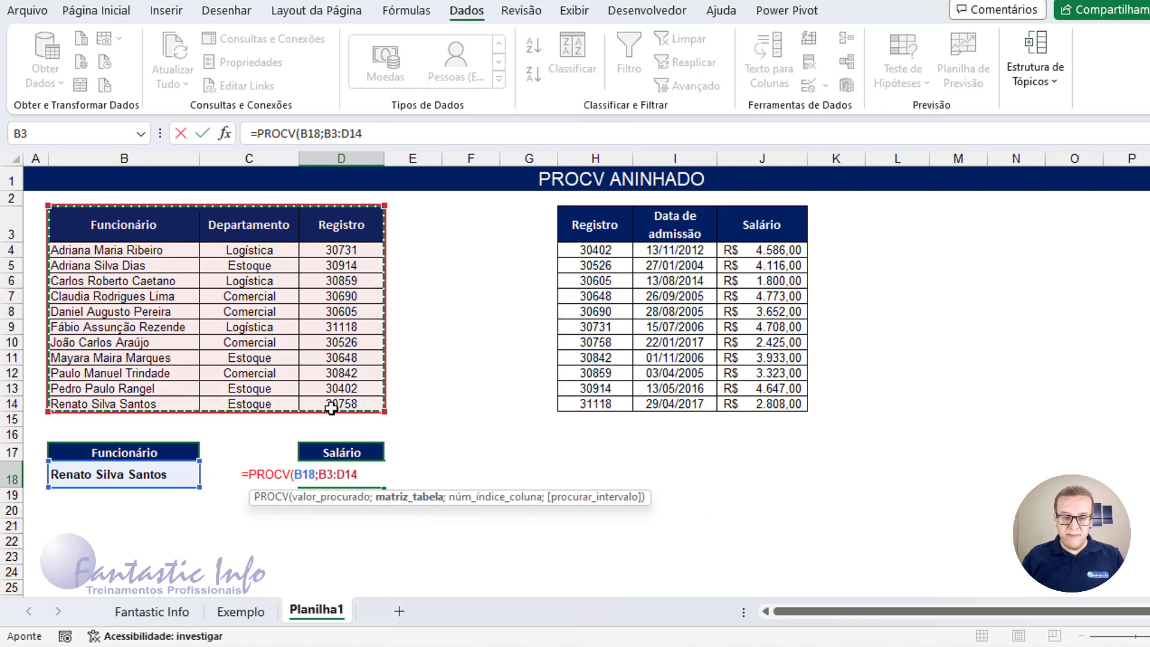
{"action": "type", "text": ";"}
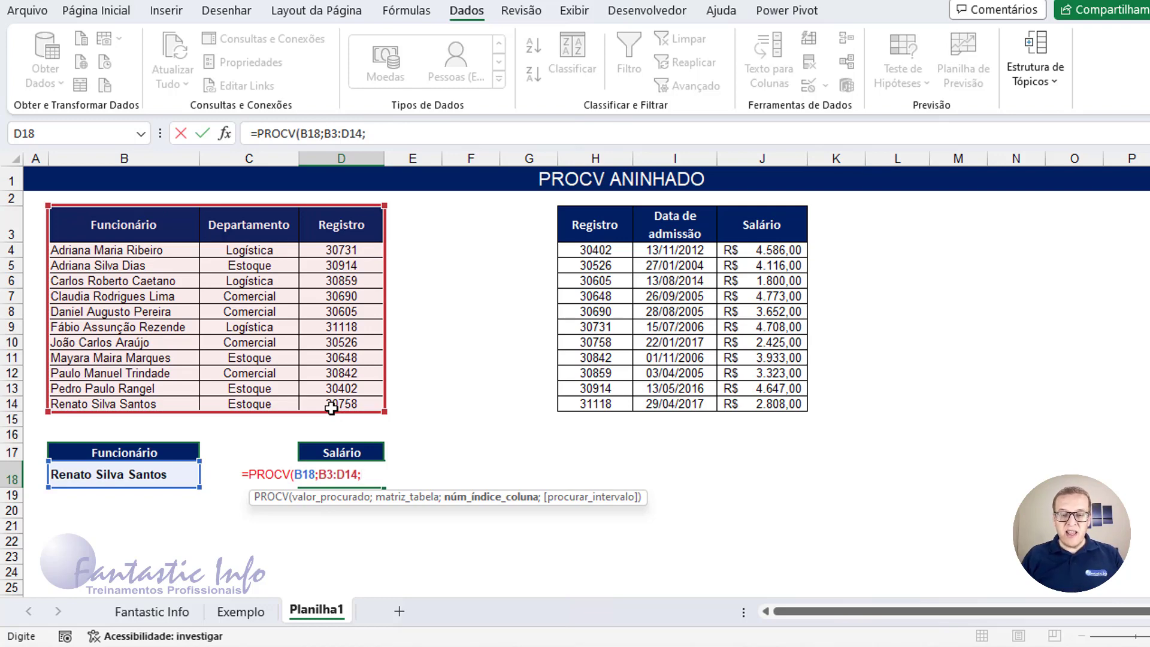
{"action": "left_click", "coordinate": [497, 505]}
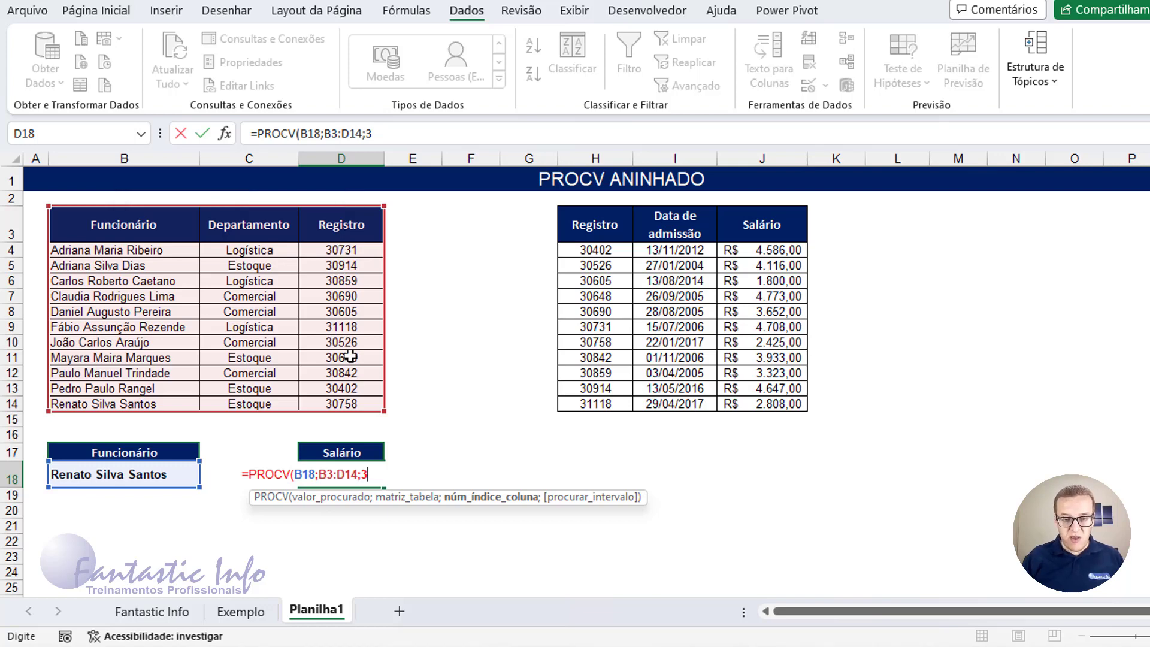
{"action": "type", "text": ";"}
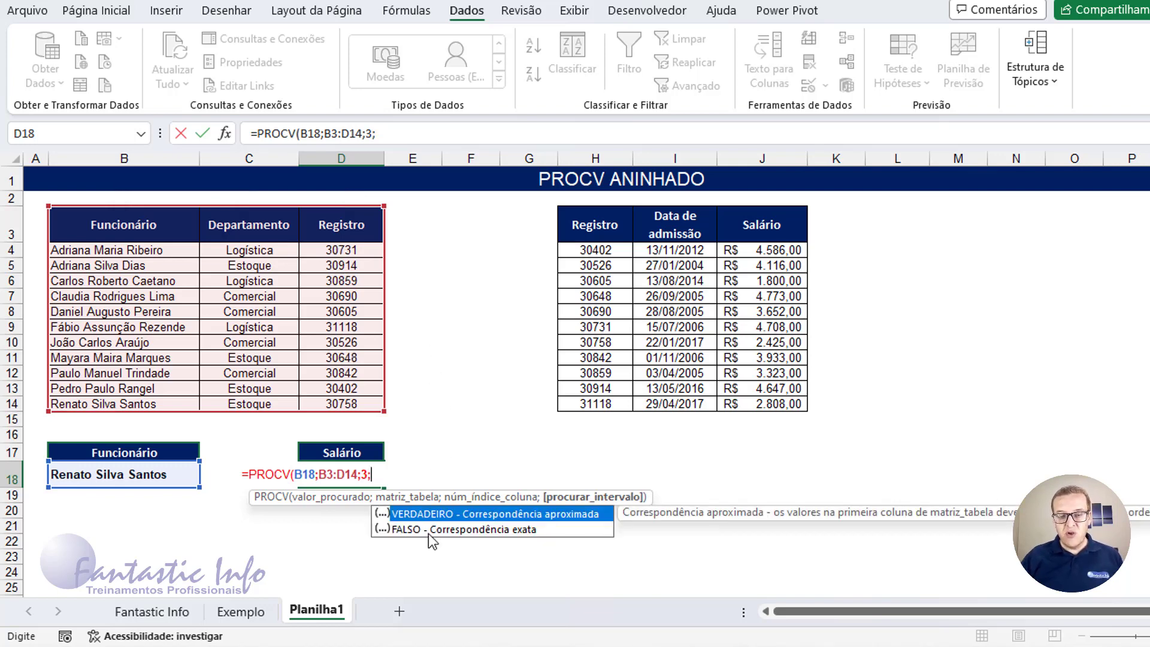
{"action": "double_click", "coordinate": [429, 529]}
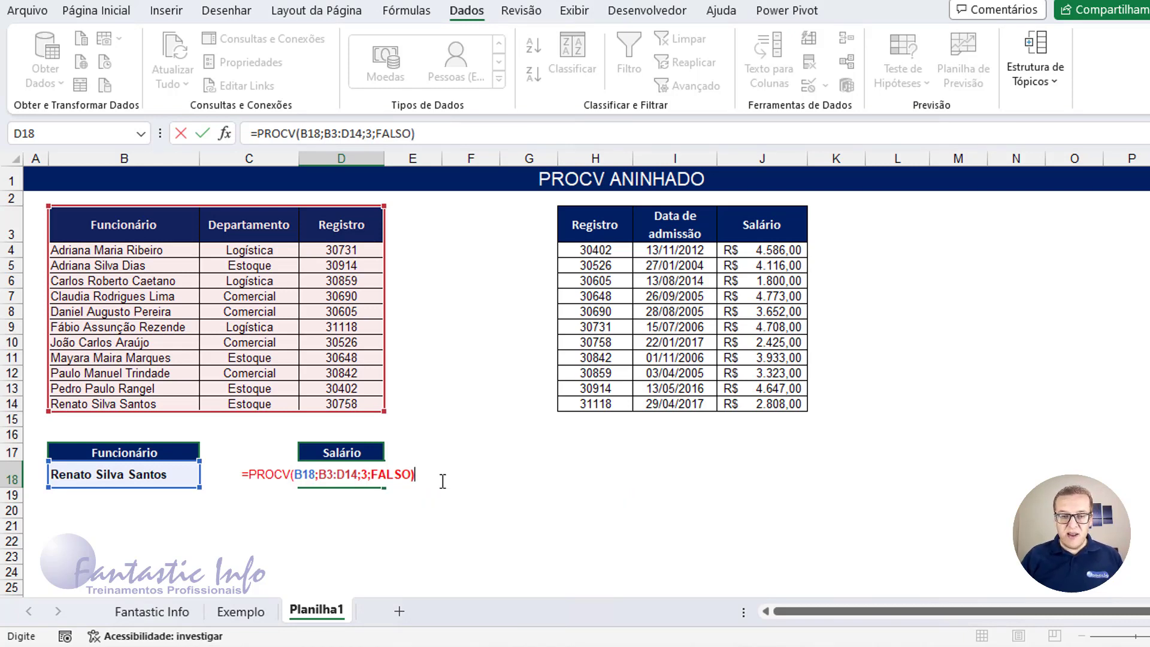
{"action": "key", "text": "Return"}
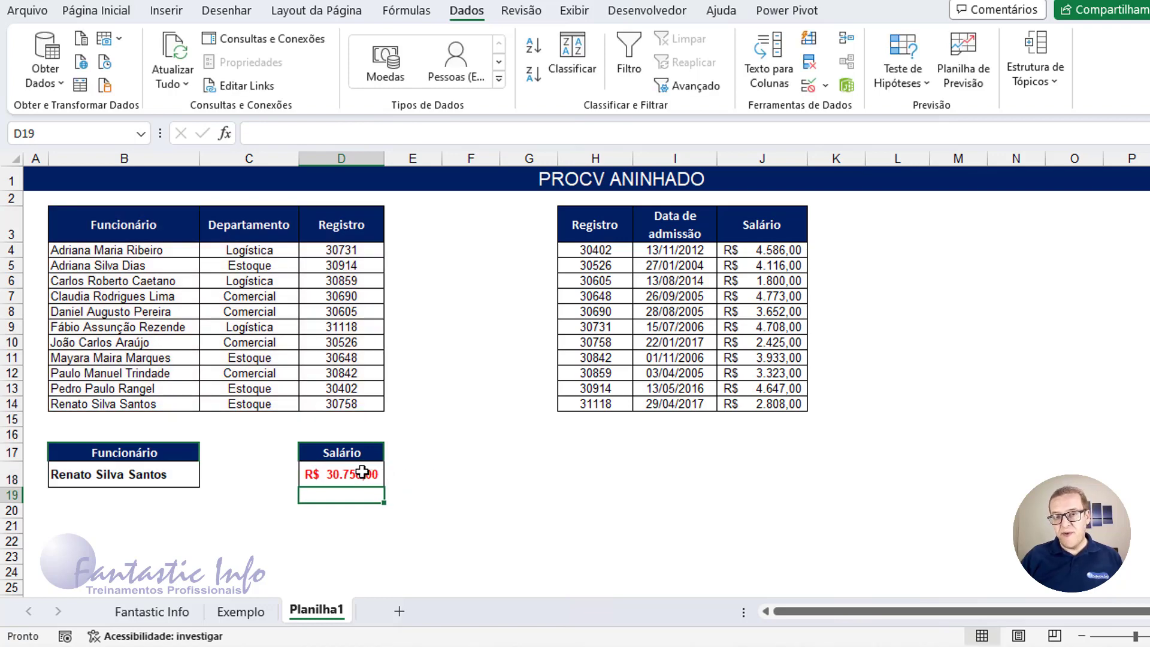
{"action": "left_click", "coordinate": [362, 473]}
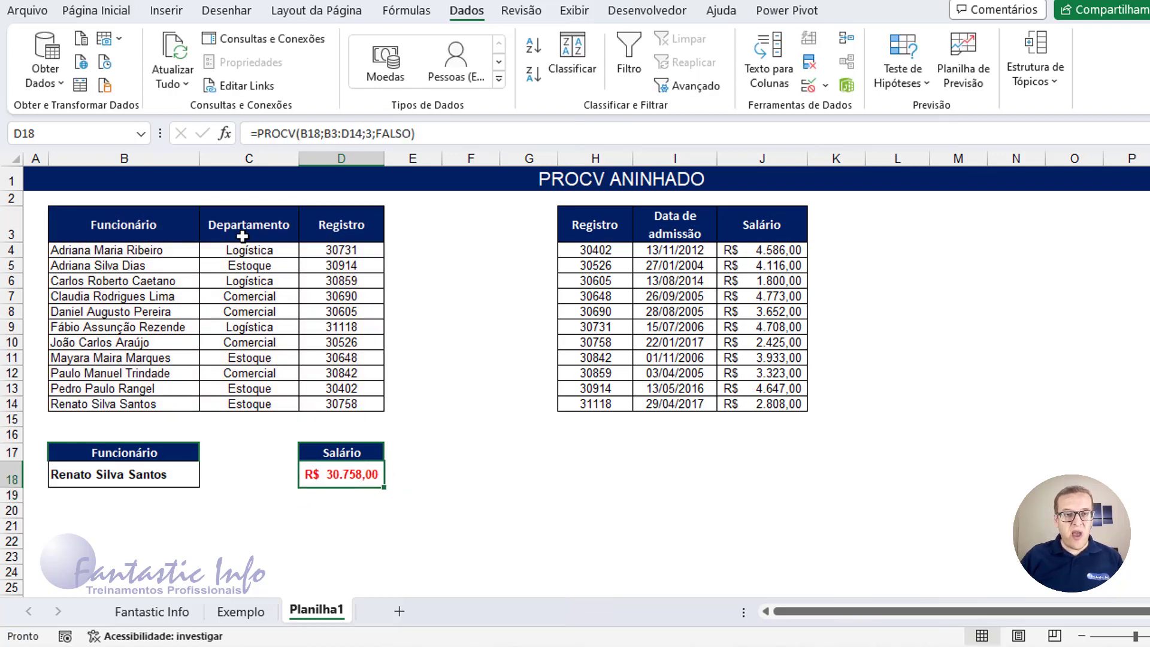
Step: Set D18's number format to Geral and check it matches registration 30758 in D14
{"action": "left_click", "coordinate": [120, 12]}
{"action": "left_click", "coordinate": [655, 45]}
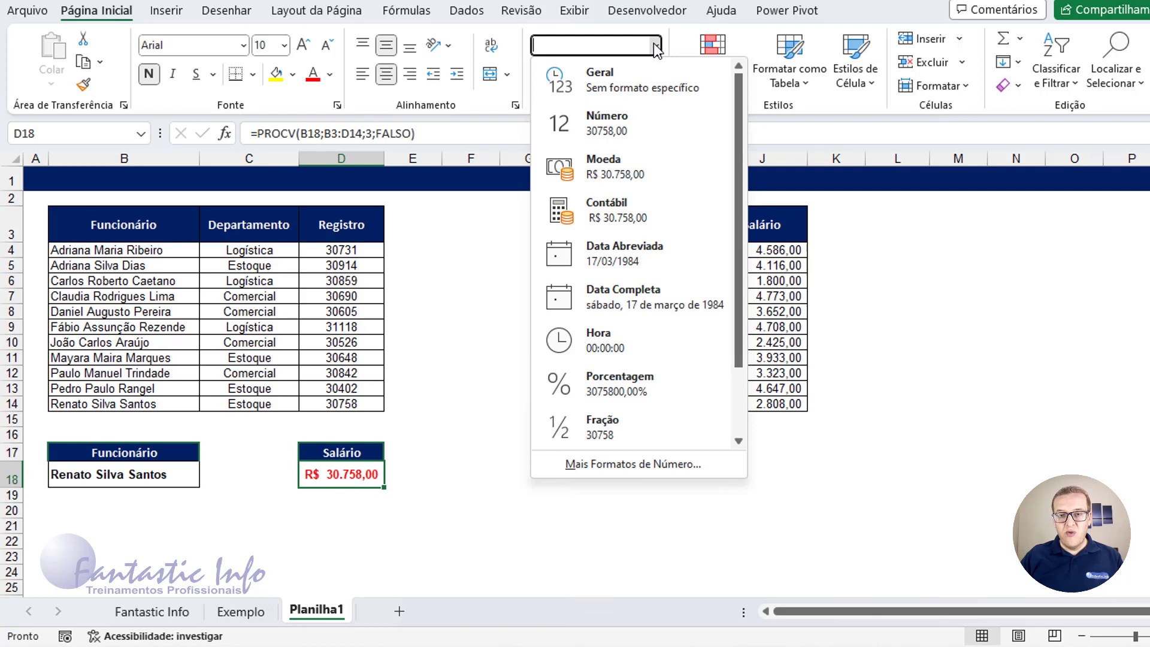
{"action": "left_click", "coordinate": [622, 80]}
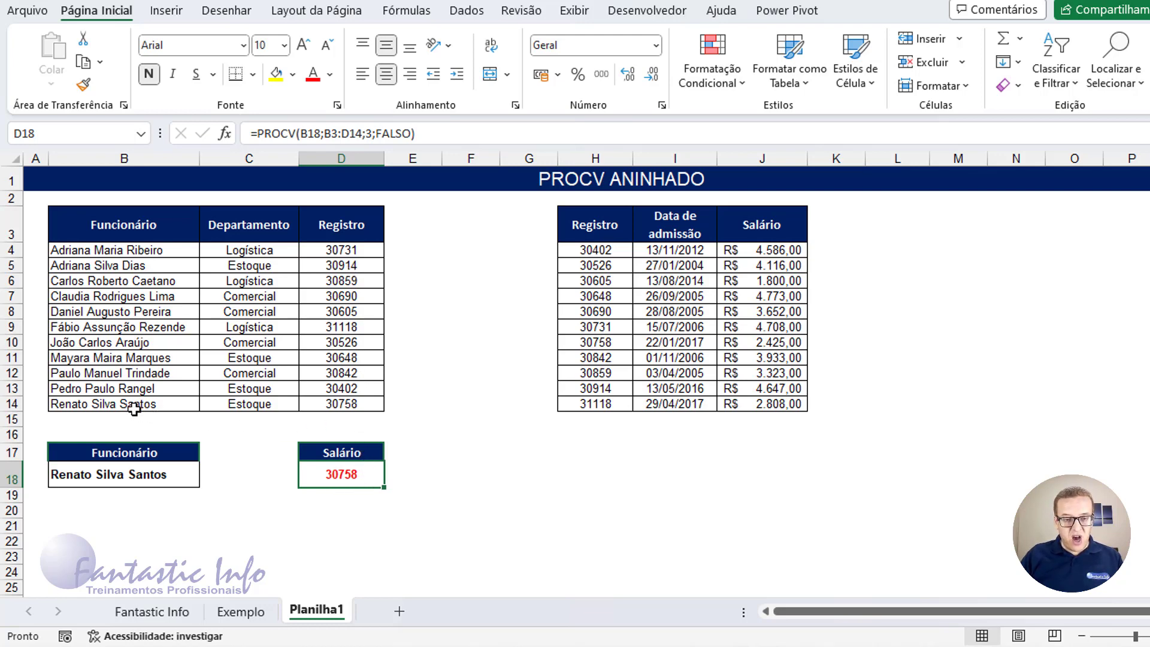
{"action": "left_click_drag", "start_coordinate": [129, 405], "coordinate": [347, 408]}
{"action": "left_click", "coordinate": [347, 409]}
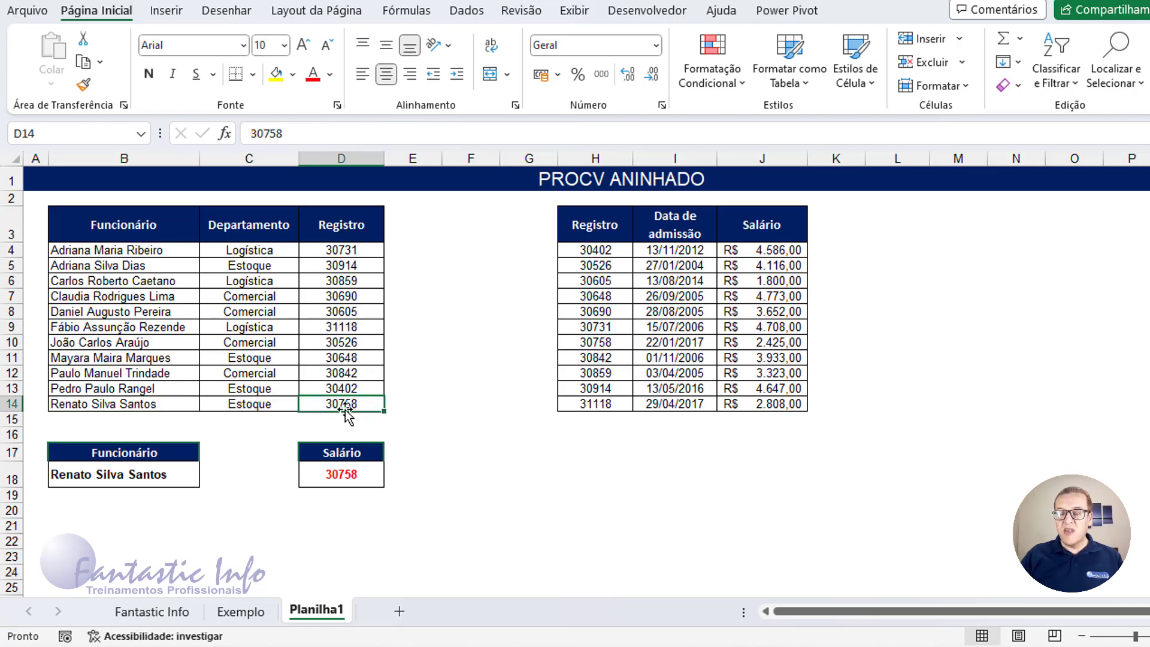
Step: Choose the row-10 employee in B18 and confirm D18 shows registration 30526
{"action": "left_click", "coordinate": [111, 478]}
{"action": "left_click", "coordinate": [207, 478]}
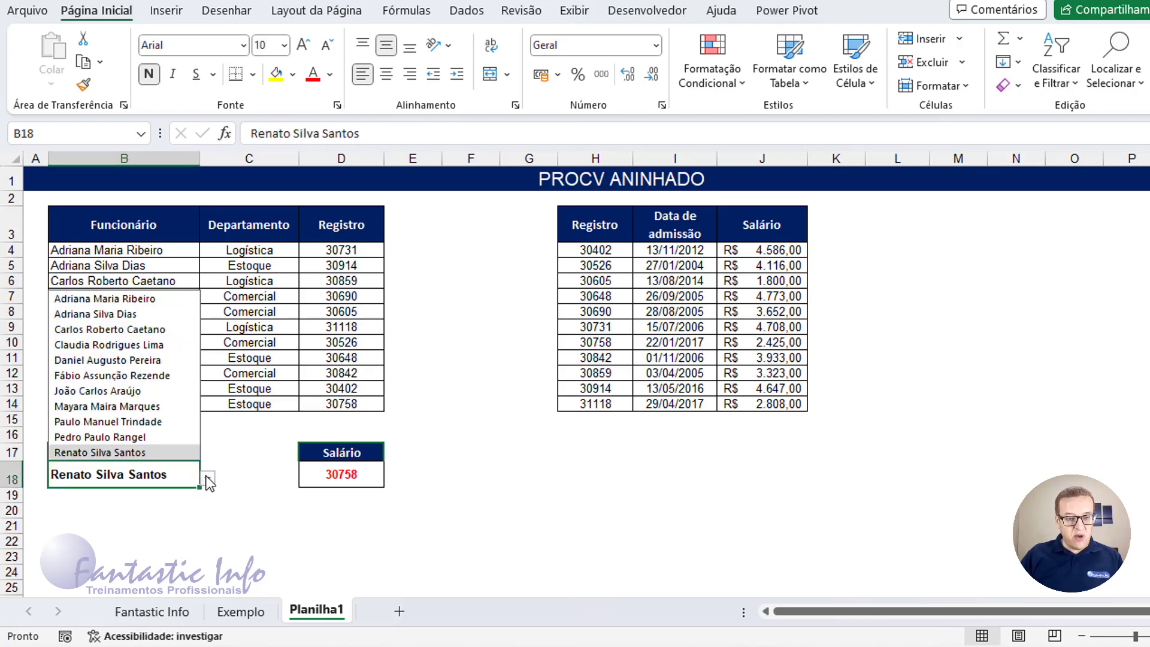
{"action": "left_click", "coordinate": [120, 391]}
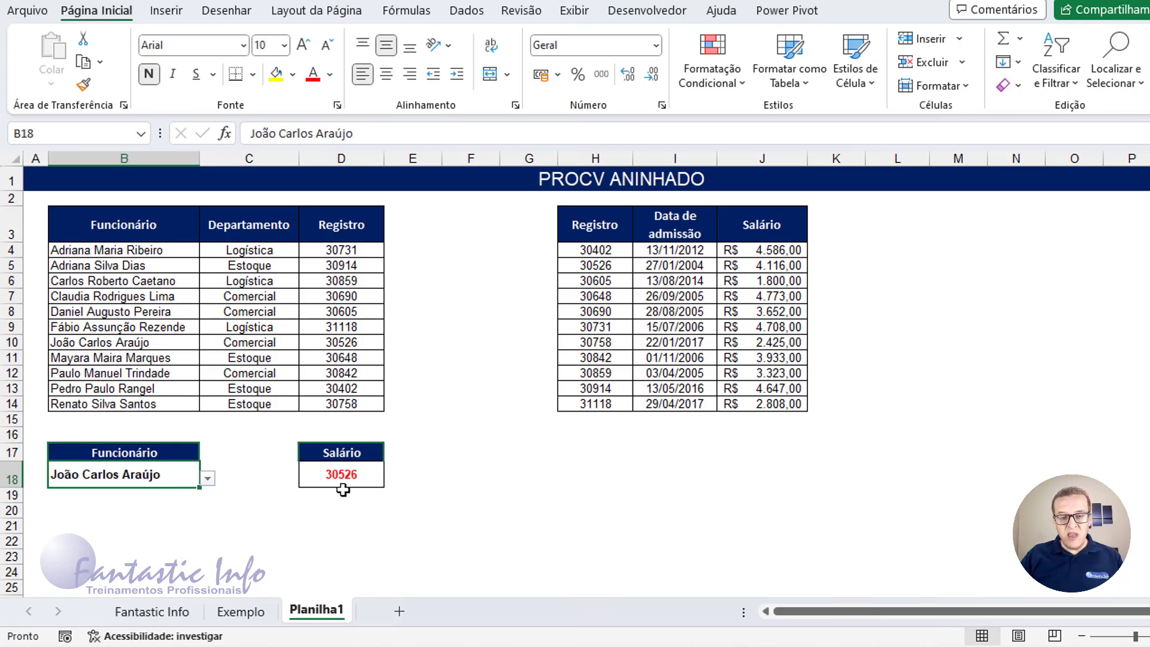
{"action": "left_click_drag", "start_coordinate": [102, 342], "coordinate": [374, 341]}
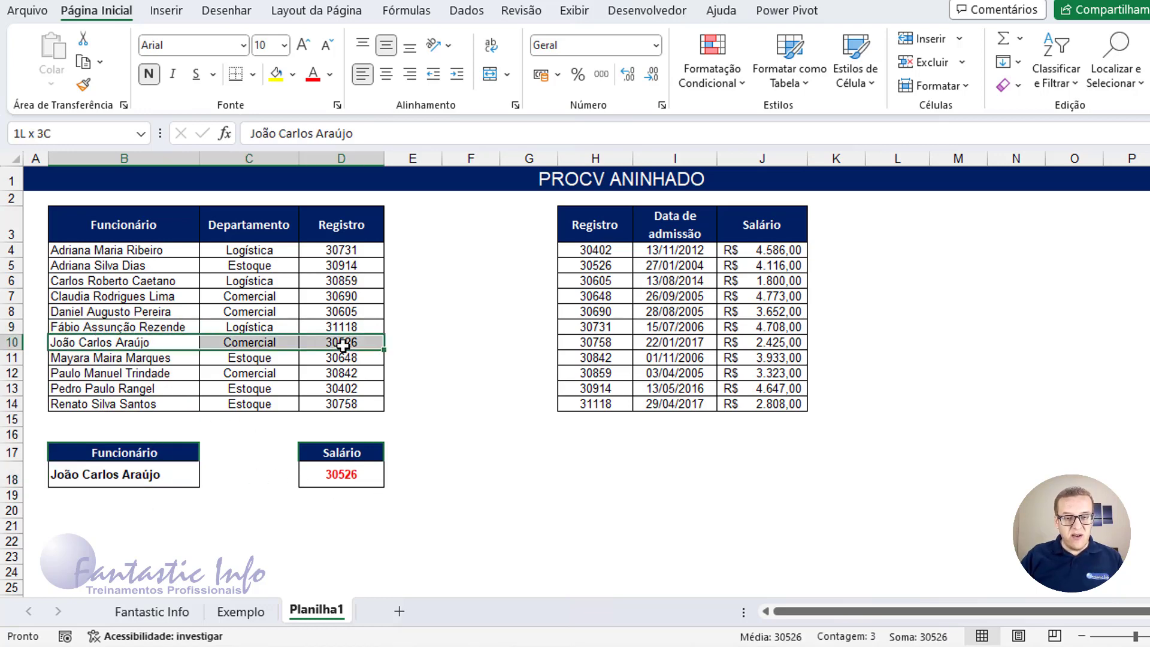
{"action": "left_click", "coordinate": [357, 346]}
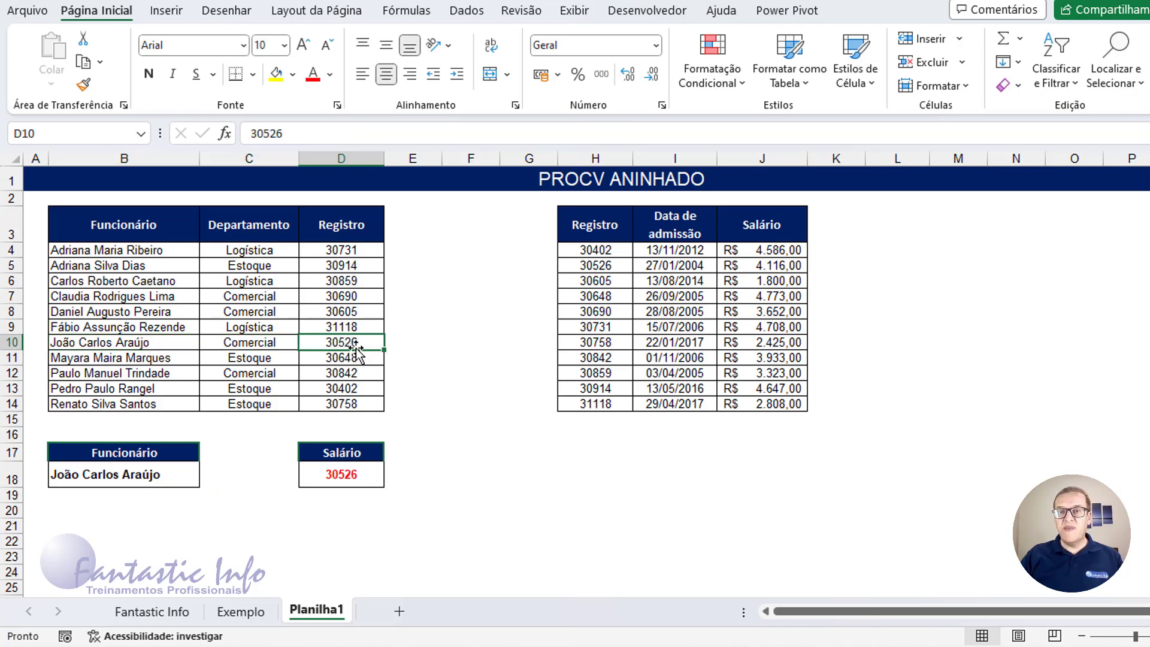
{"action": "left_click", "coordinate": [323, 474]}
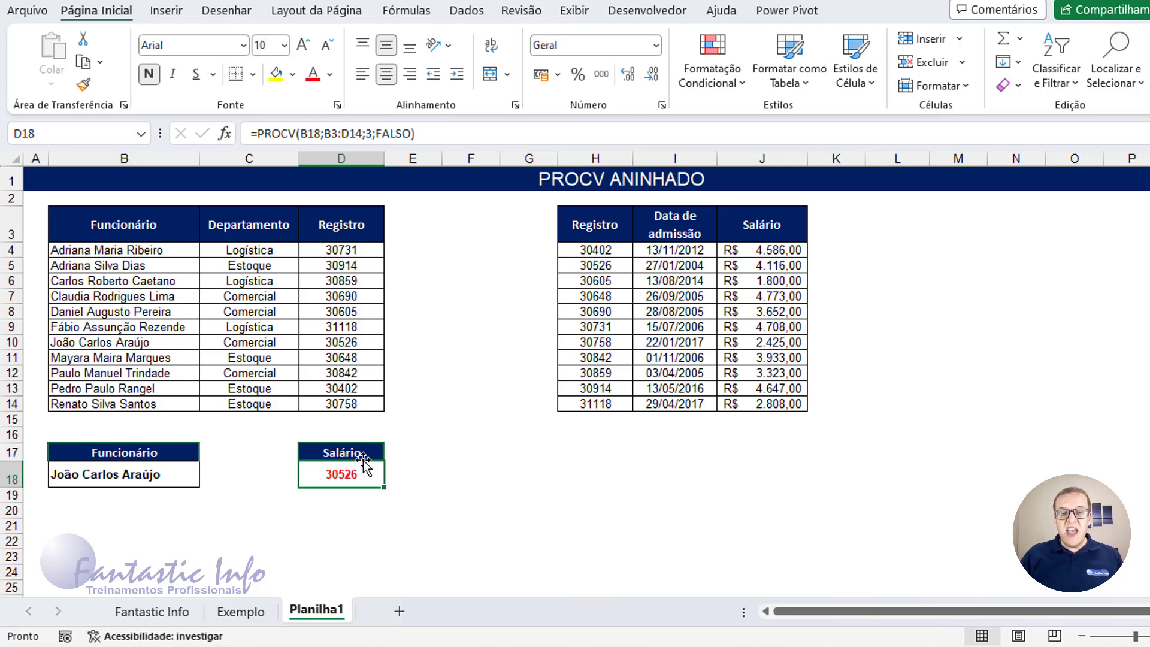
{"action": "left_click", "coordinate": [349, 447]}
{"action": "left_click_drag", "start_coordinate": [349, 446], "coordinate": [348, 481]}
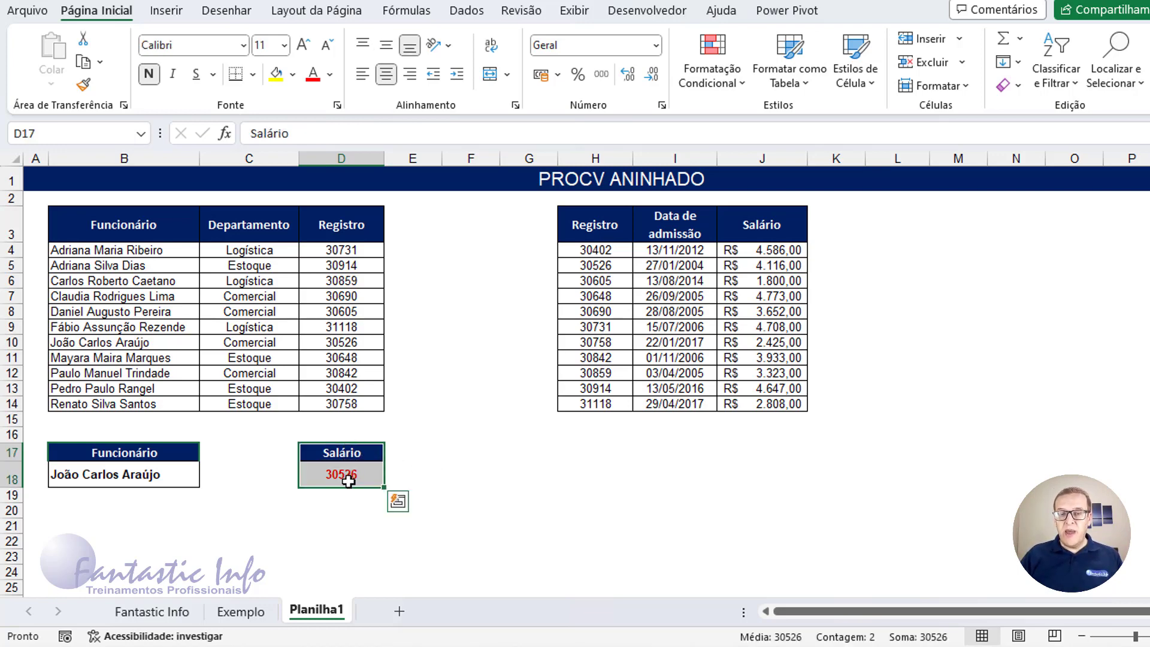
{"action": "left_click_drag", "start_coordinate": [412, 453], "coordinate": [411, 476]}
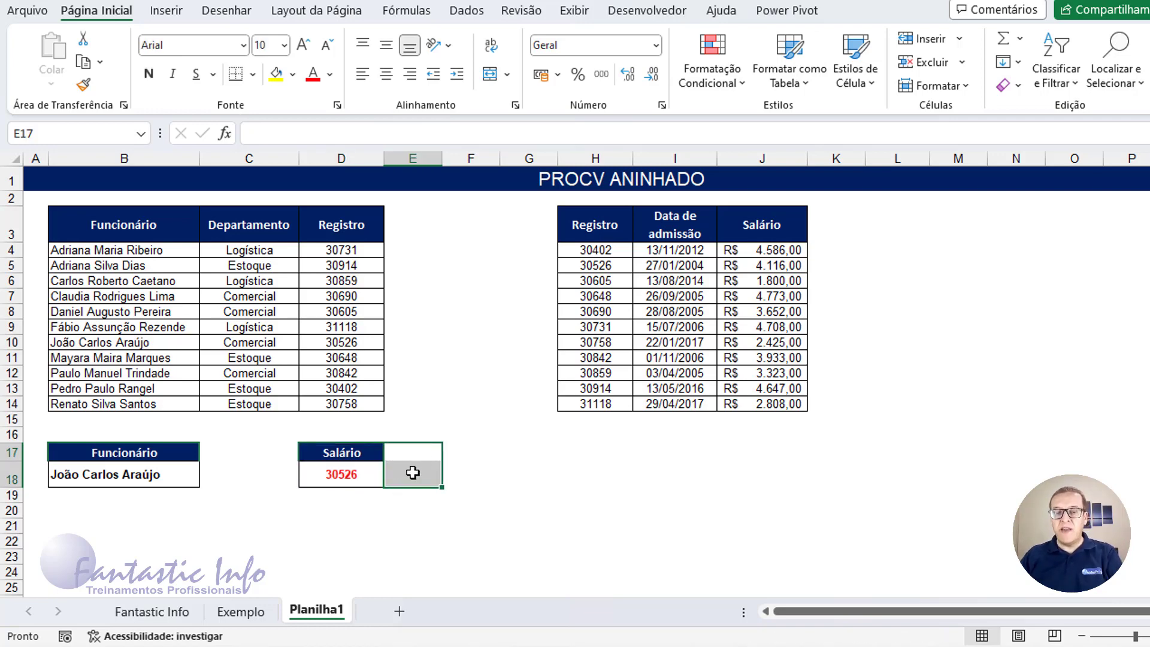
{"action": "left_click", "coordinate": [413, 472]}
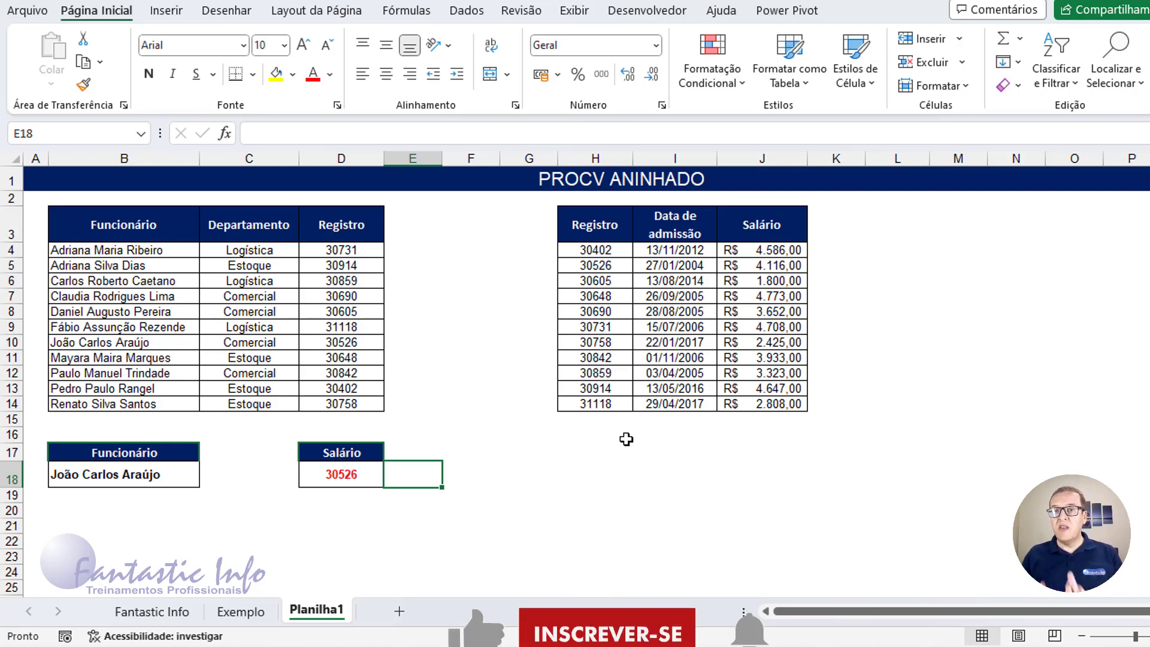
{"action": "left_click", "coordinate": [342, 468]}
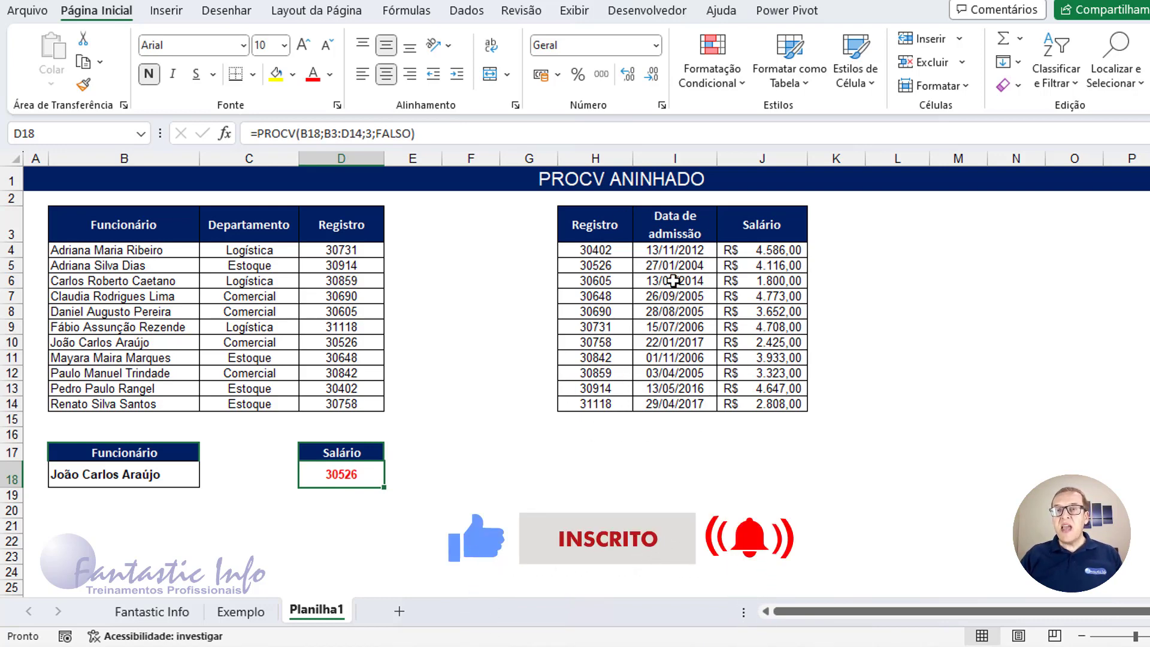
Step: Insert an outer PROCV( right after the equals sign in D18's formula
{"action": "double_click", "coordinate": [355, 476]}
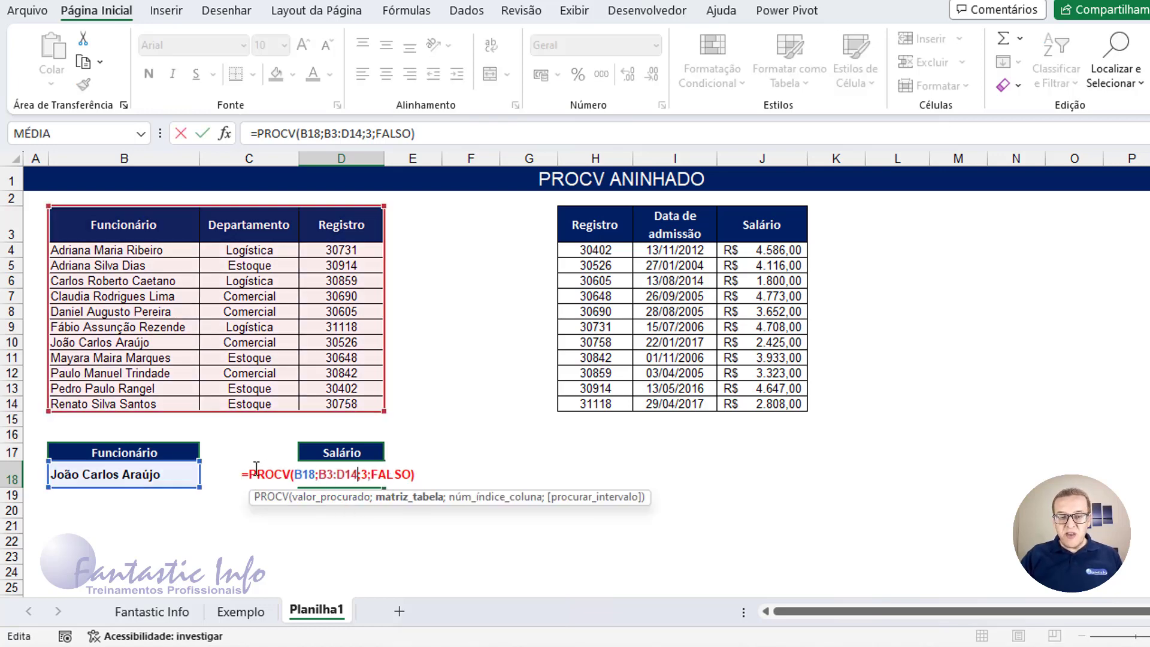
{"action": "left_click_drag", "start_coordinate": [252, 470], "coordinate": [409, 492]}
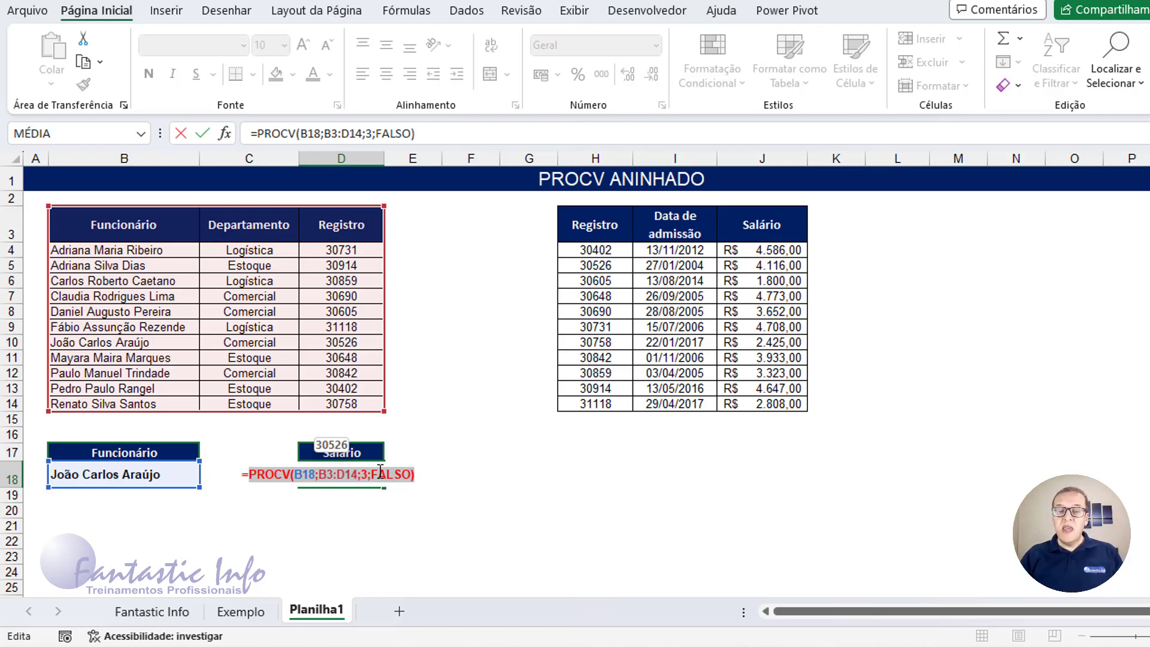
{"action": "left_click", "coordinate": [250, 479]}
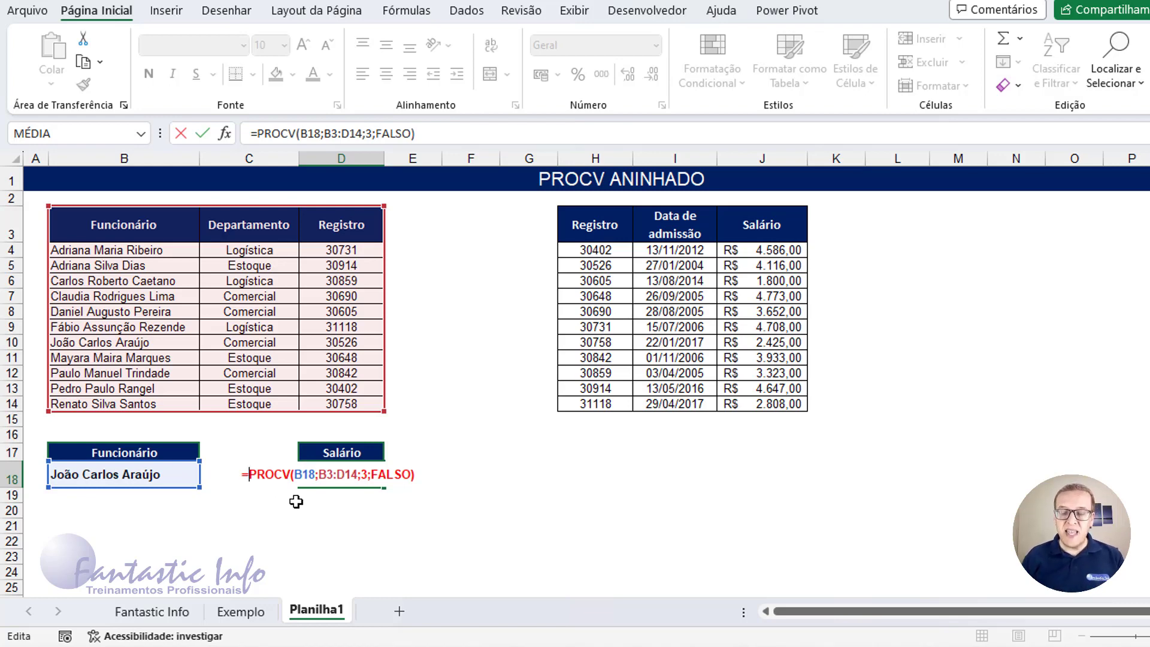
{"action": "type", "text": "PROC"}
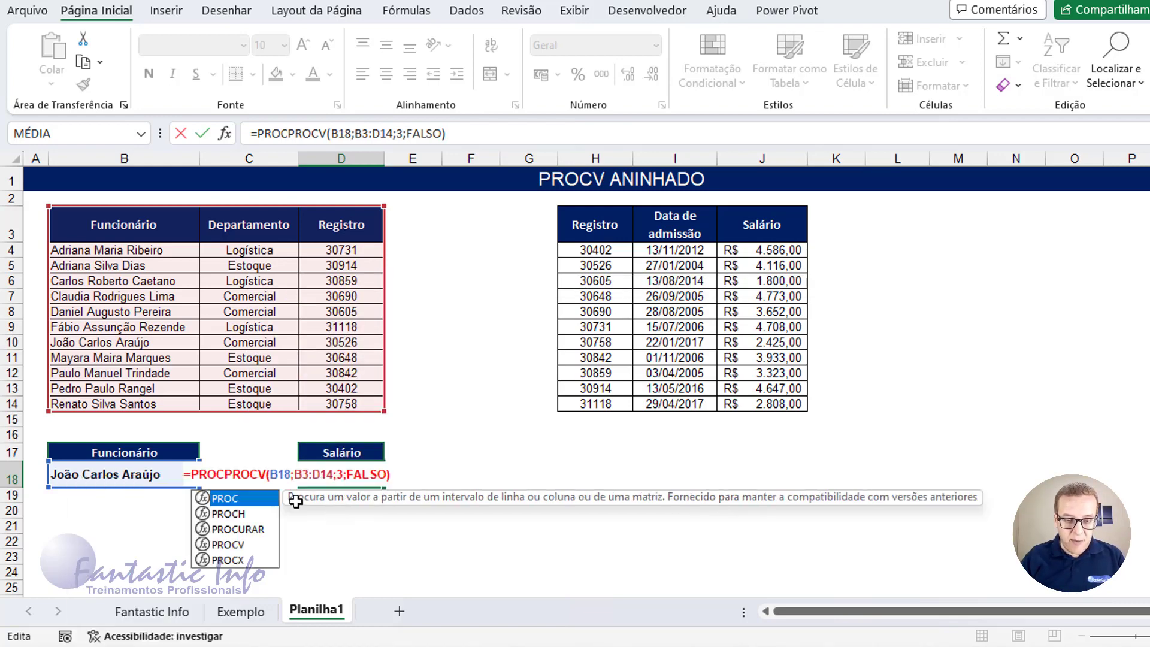
{"action": "type", "text": "V("}
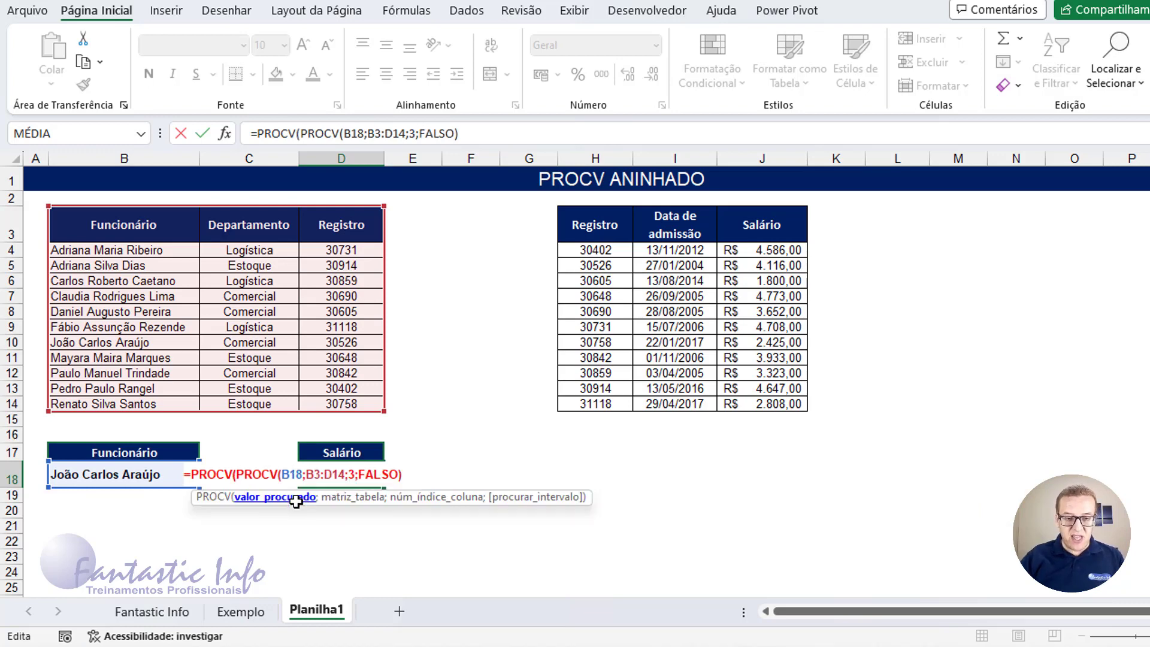
Step: Add a semicolon after the inner PROCV and set H3:J14 as the outer lookup table
{"action": "left_click_drag", "start_coordinate": [192, 474], "coordinate": [403, 474]}
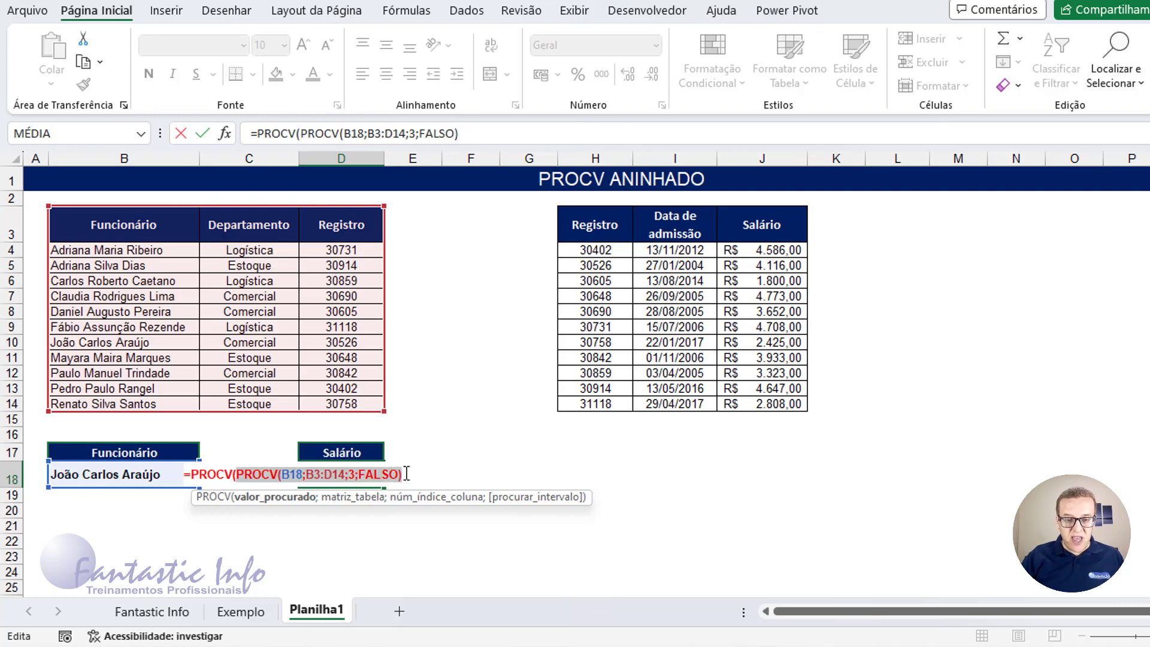
{"action": "left_click_drag", "start_coordinate": [237, 475], "coordinate": [401, 474]}
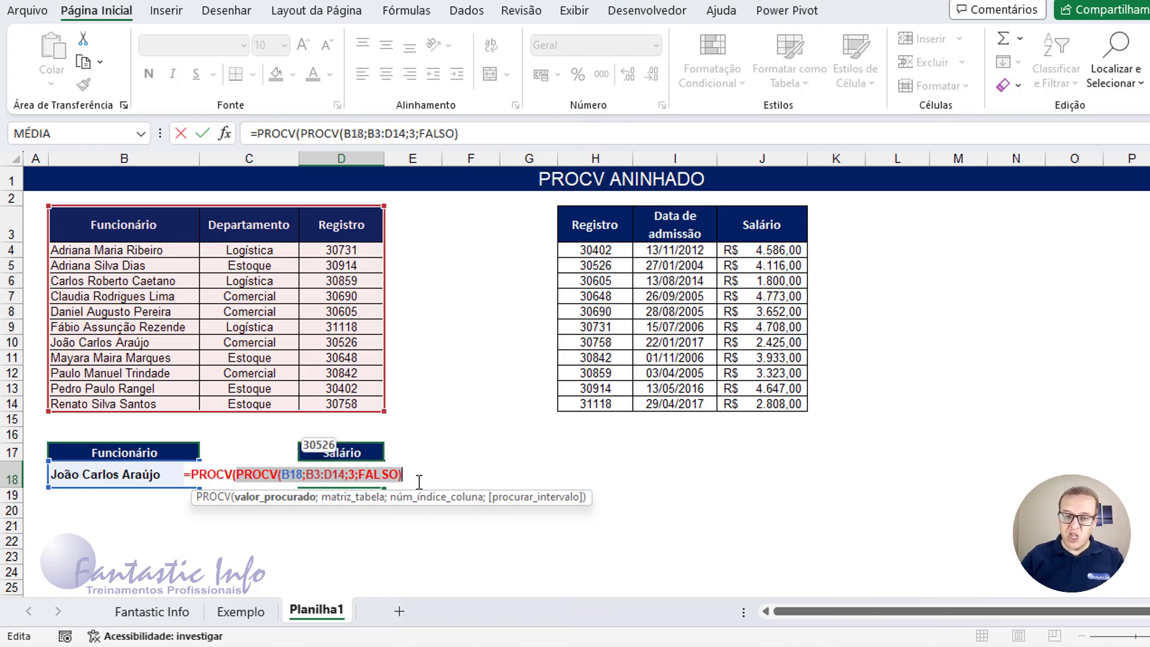
{"action": "left_click", "coordinate": [419, 481]}
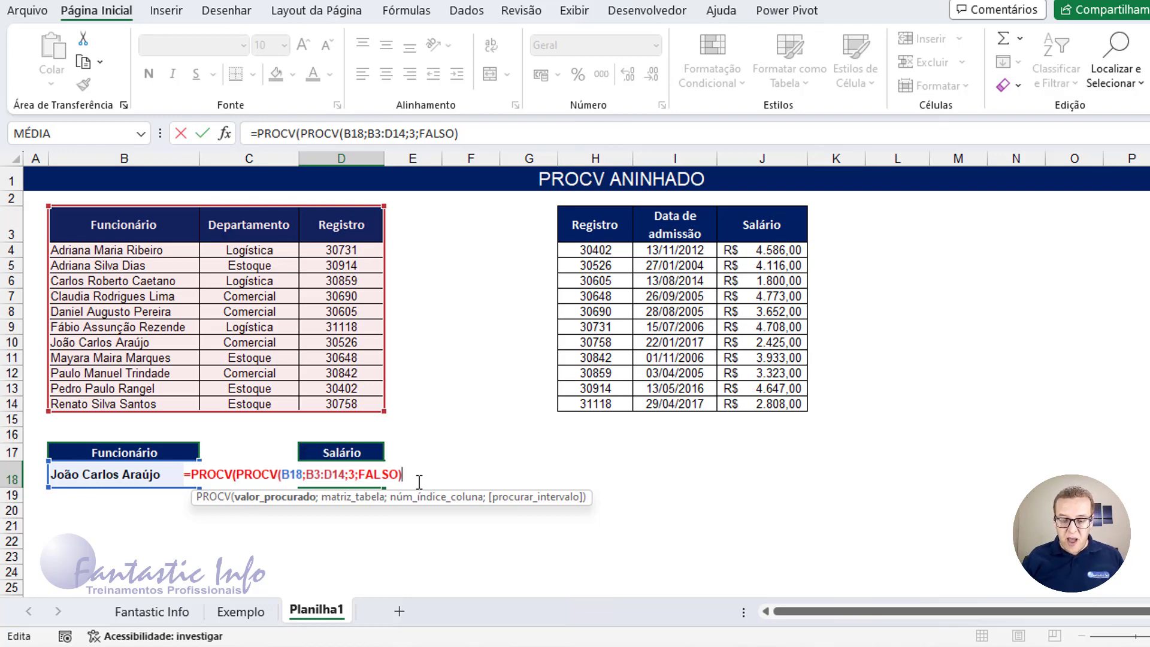
{"action": "type", "text": ";"}
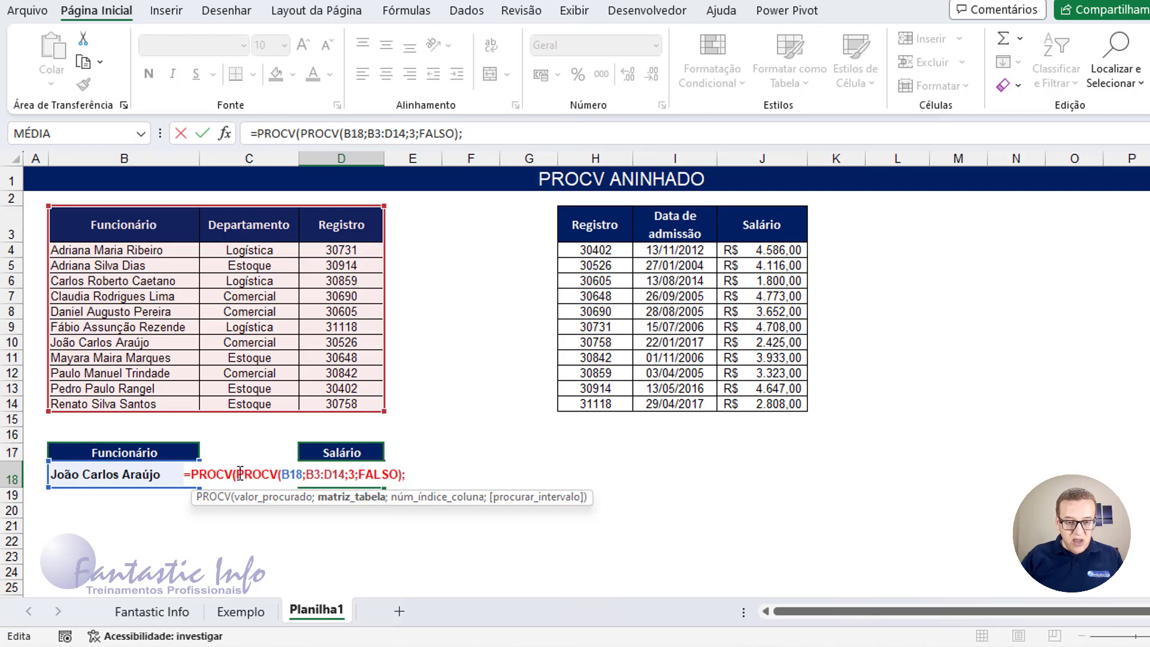
{"action": "left_click_drag", "start_coordinate": [240, 474], "coordinate": [401, 479]}
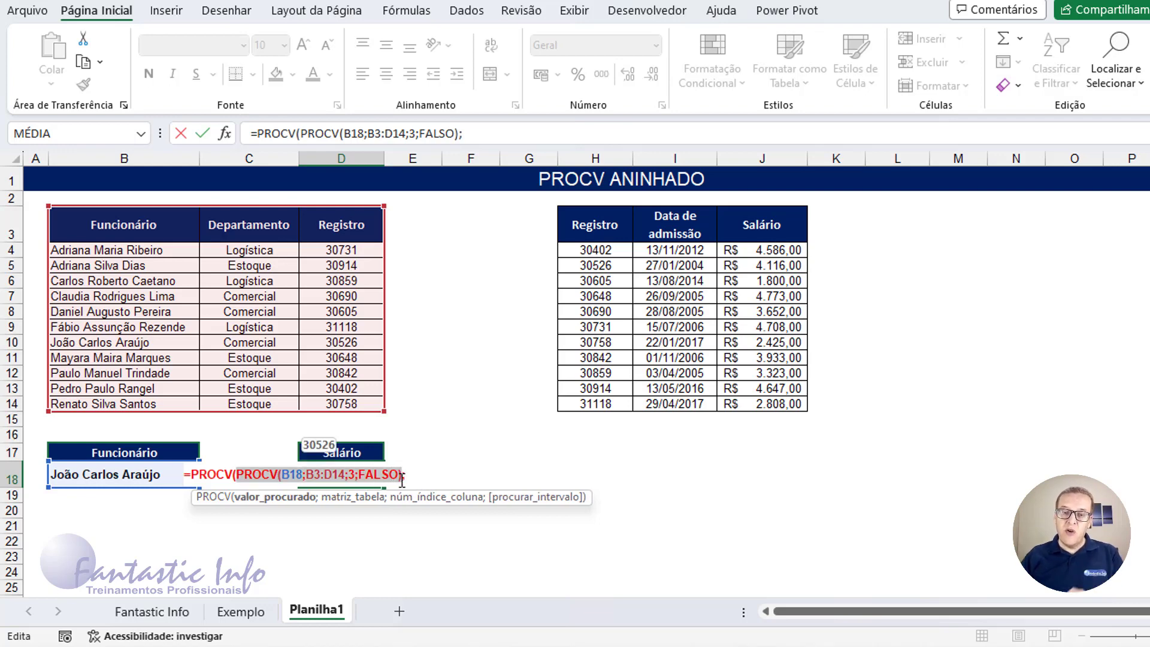
{"action": "left_click", "coordinate": [405, 473]}
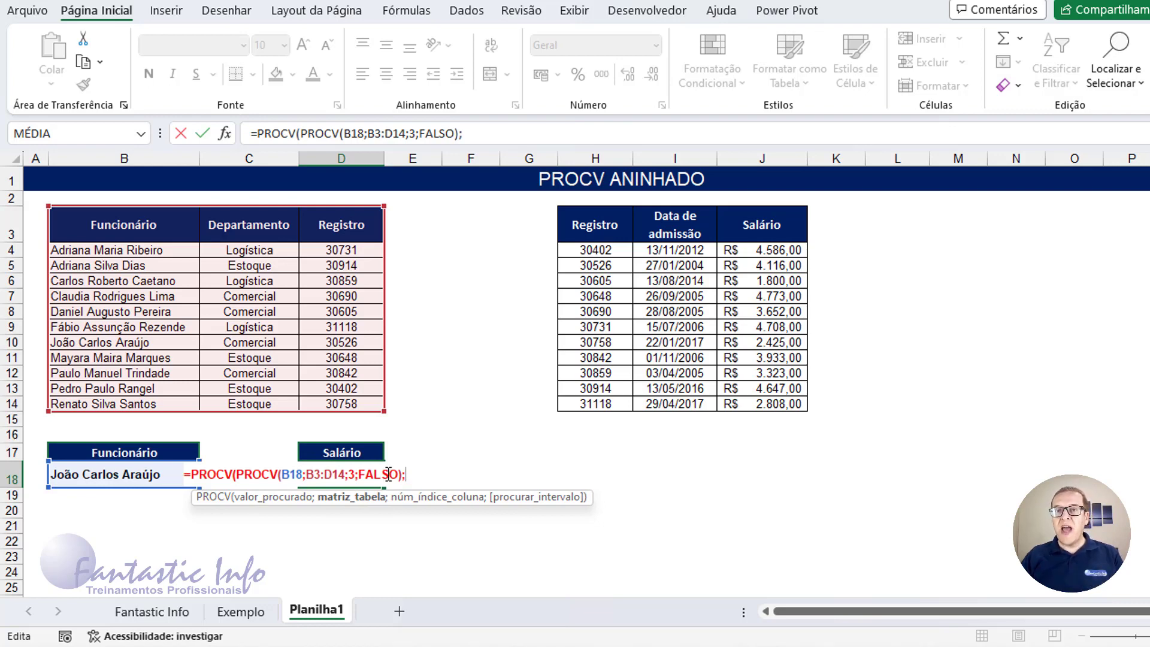
{"action": "mouse_move", "coordinate": [587, 232]}
{"action": "left_mouse_down"}
{"action": "mouse_move", "coordinate": [750, 339]}
{"action": "mouse_move", "coordinate": [755, 401]}
{"action": "left_mouse_up"}
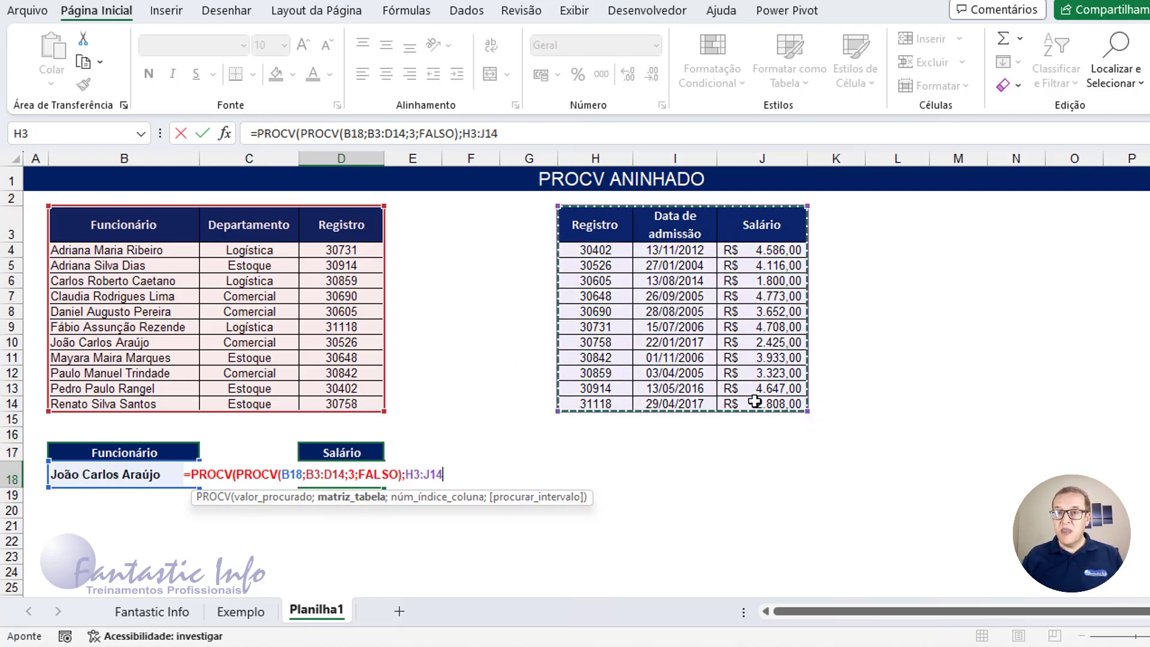
Step: Finish the outer PROCV with ;3;FASO) and commit it, producing a #NOME? error
{"action": "type", "text": ";"}
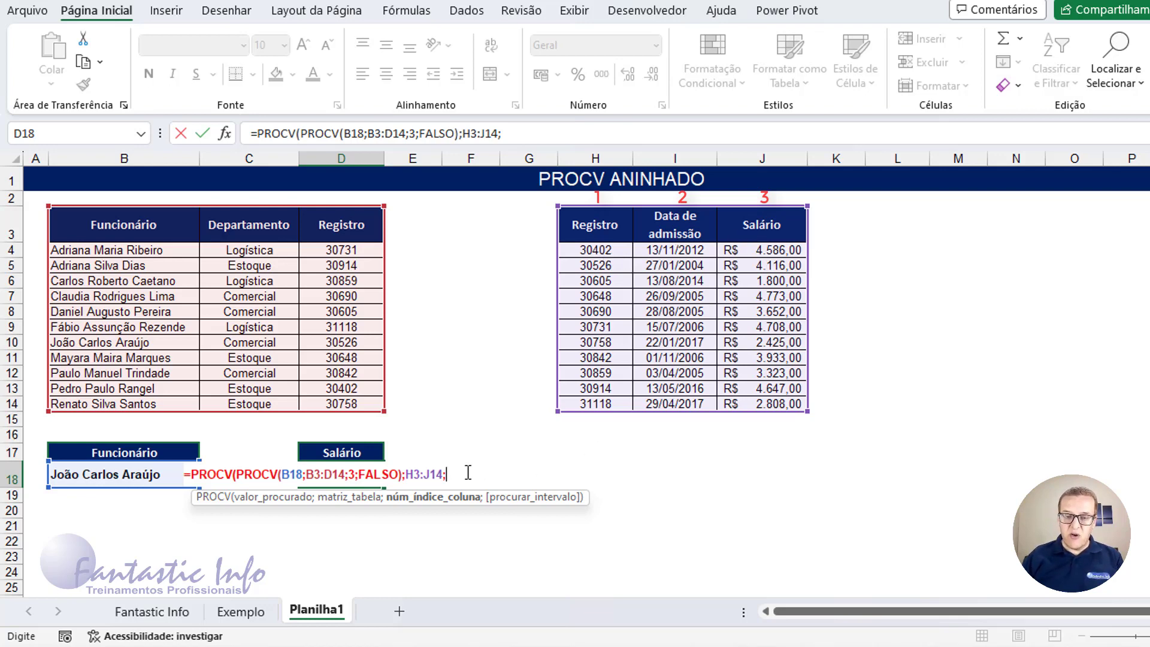
{"action": "type", "text": "3;"}
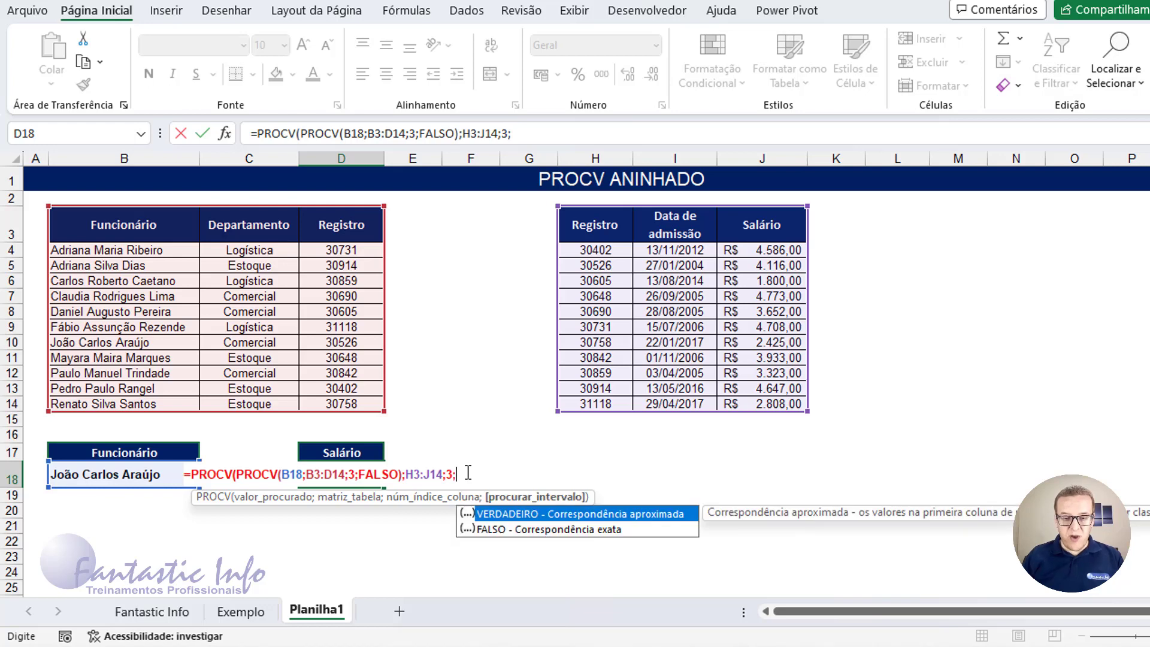
{"action": "type", "text": "FASO"}
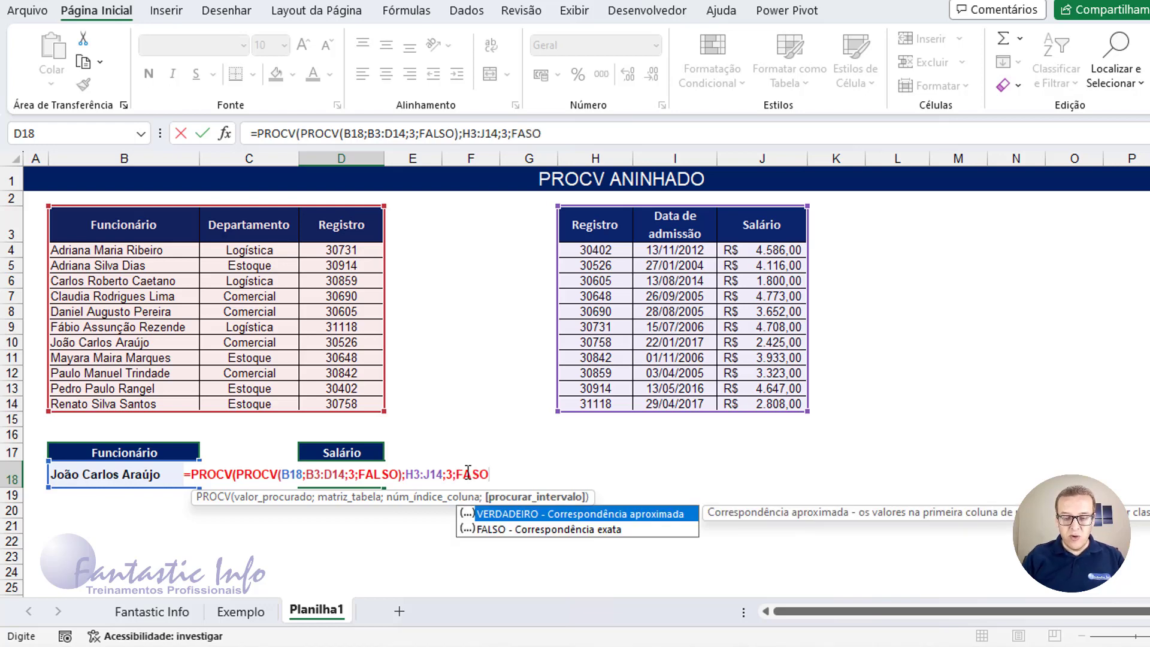
{"action": "type", "text": ")"}
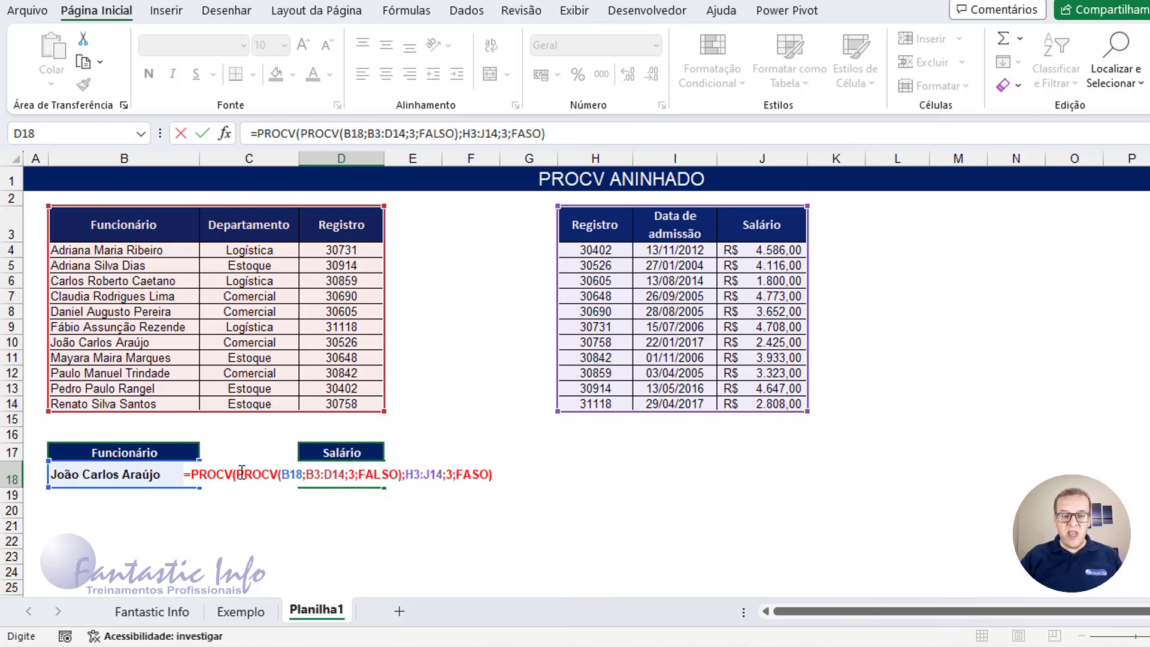
{"action": "left_click_drag", "start_coordinate": [238, 474], "coordinate": [403, 473]}
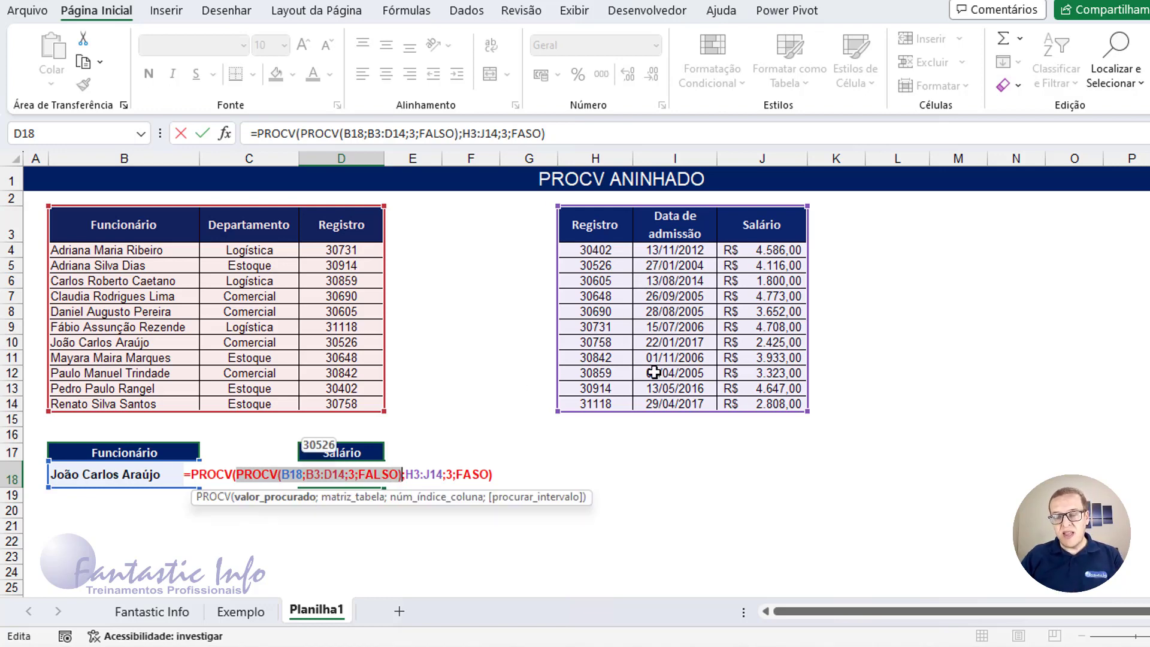
{"action": "left_click", "coordinate": [497, 477]}
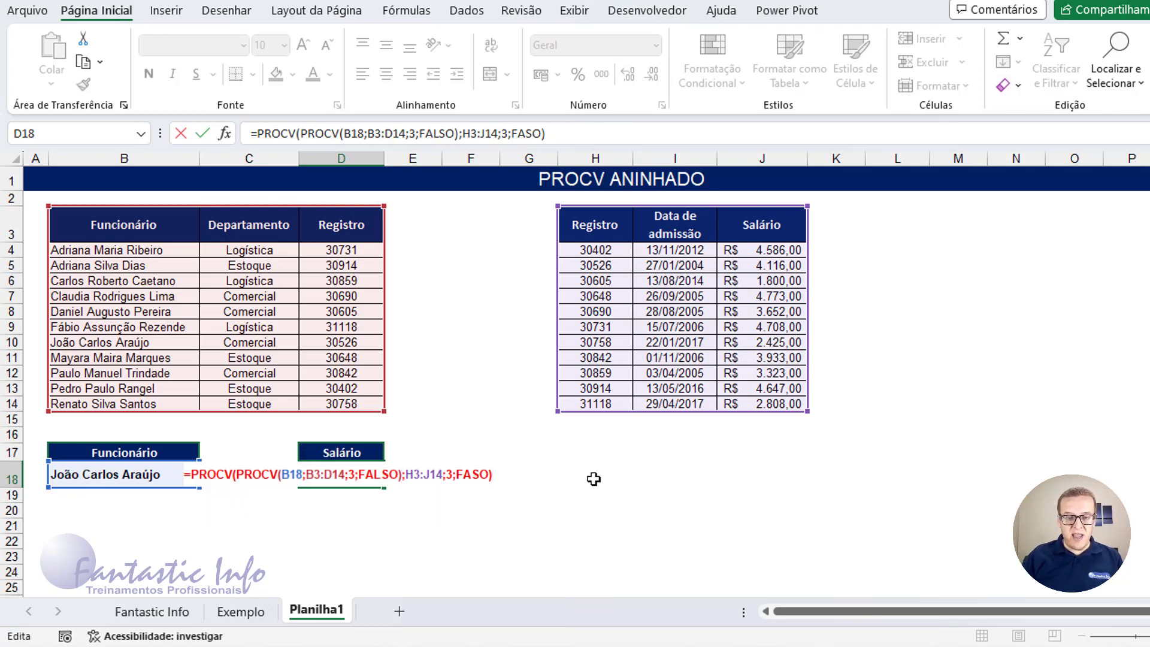
{"action": "key", "text": "Return"}
Step: Correct FASO to FALSO in D18's formula so it returns 4116
{"action": "left_click", "coordinate": [345, 476]}
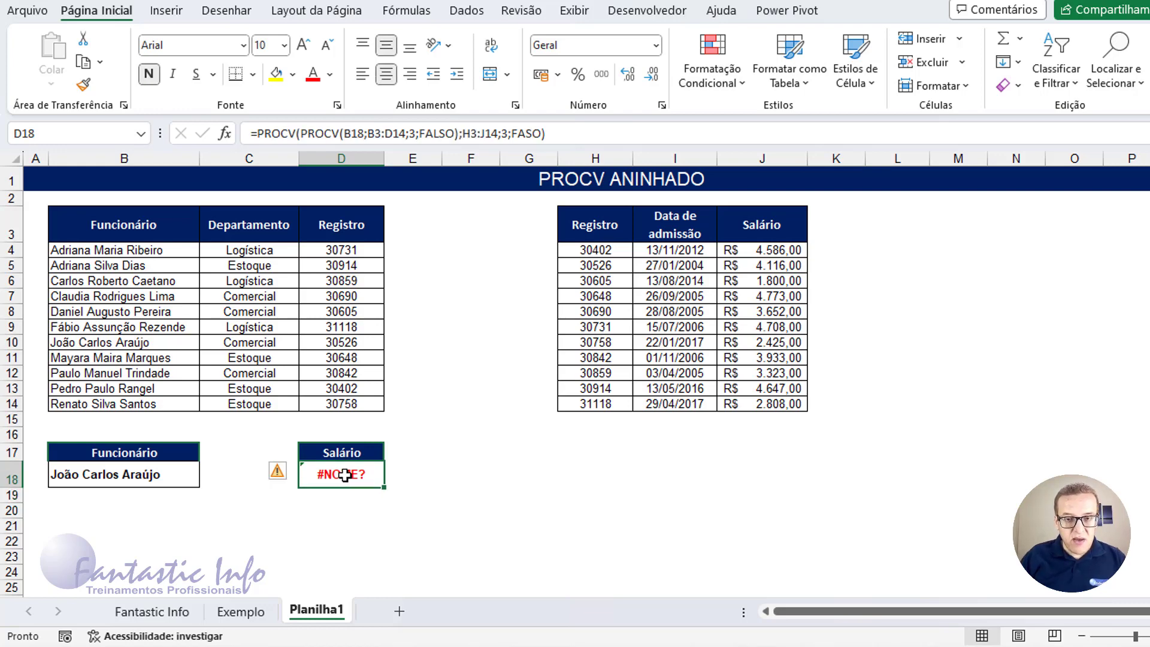
{"action": "double_click", "coordinate": [346, 476]}
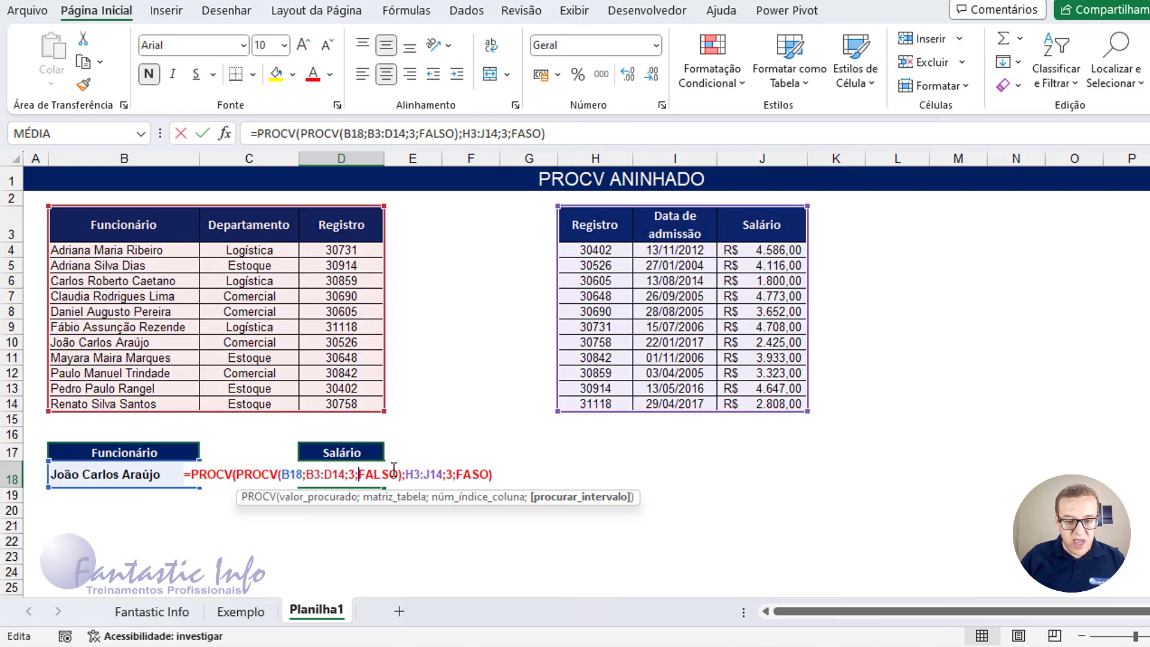
{"action": "left_click", "coordinate": [468, 476]}
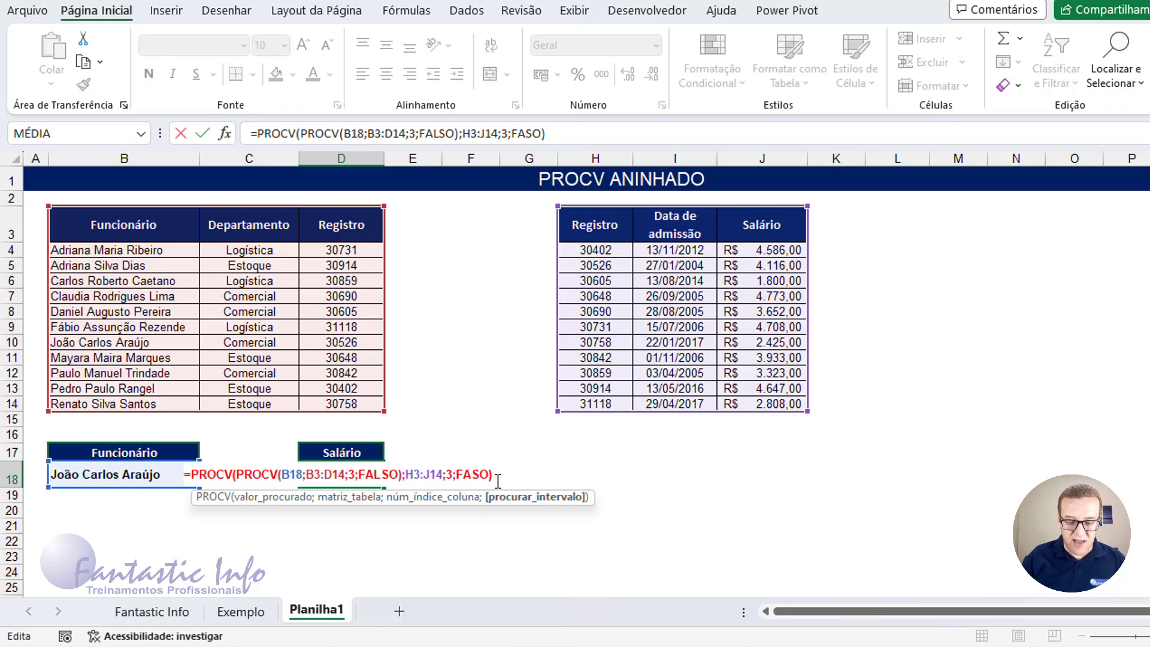
{"action": "type", "text": "L"}
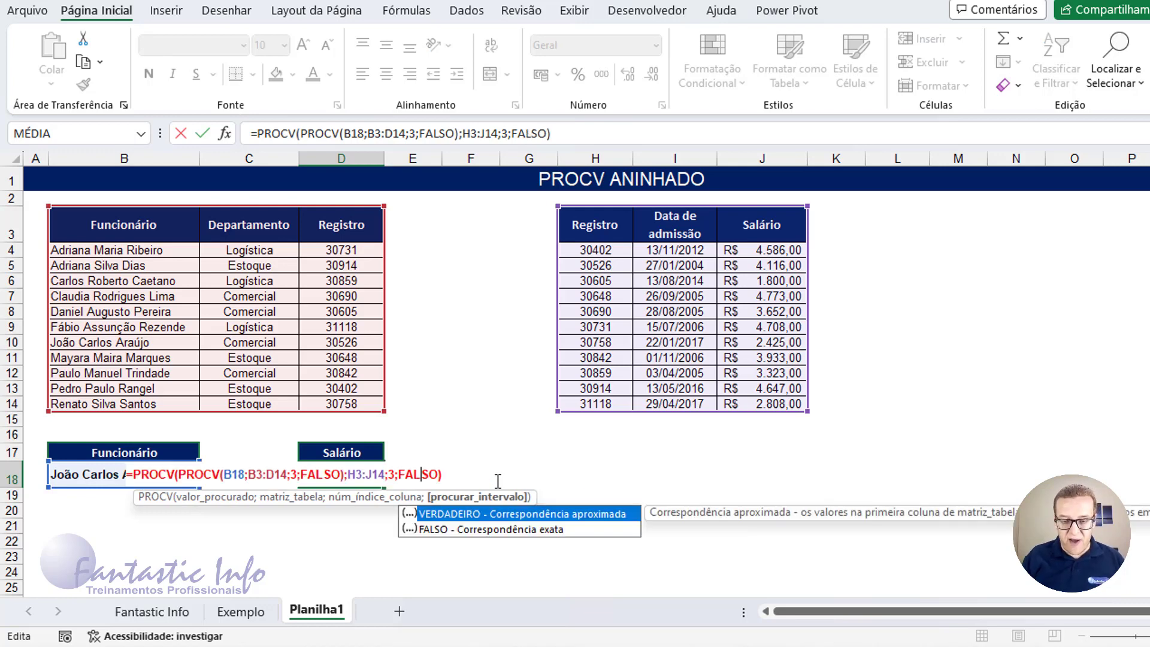
{"action": "key", "text": "Return"}
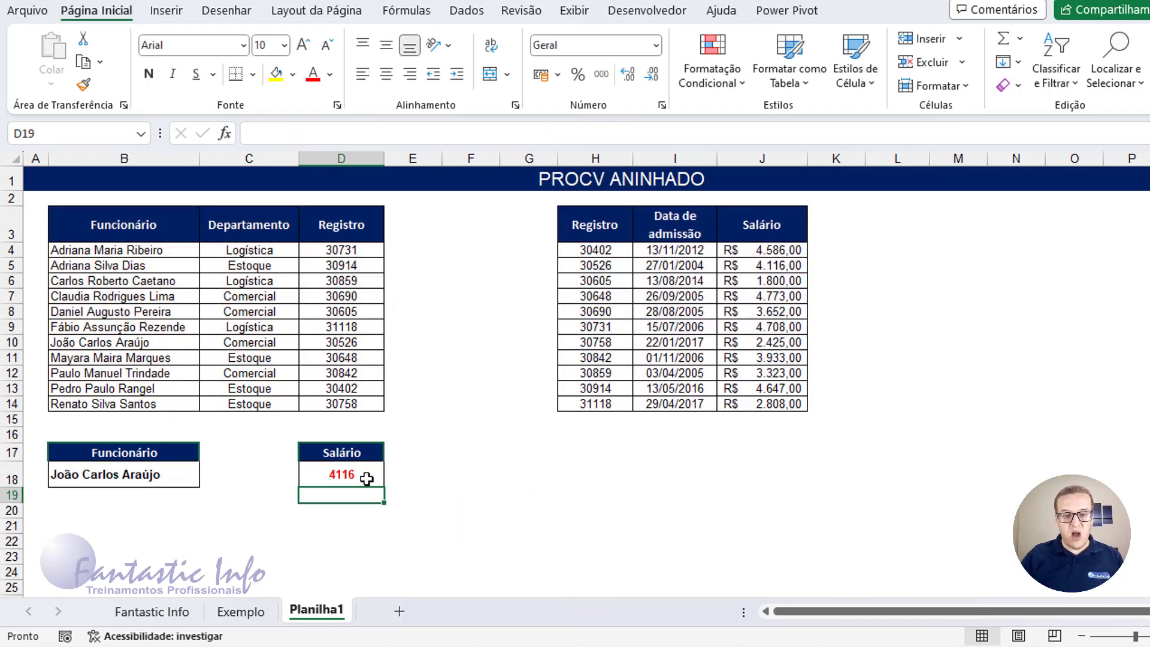
Step: Format D18 as Contábil currency, showing R$ 4.116,00
{"action": "left_click", "coordinate": [365, 479]}
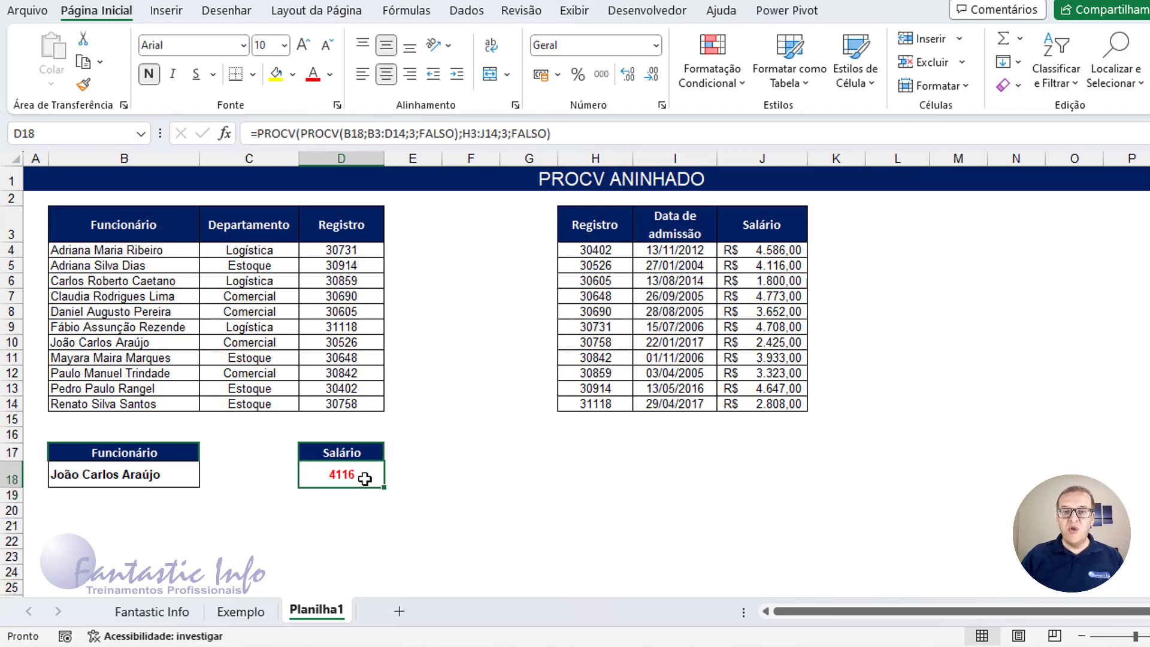
{"action": "left_click", "coordinate": [541, 76]}
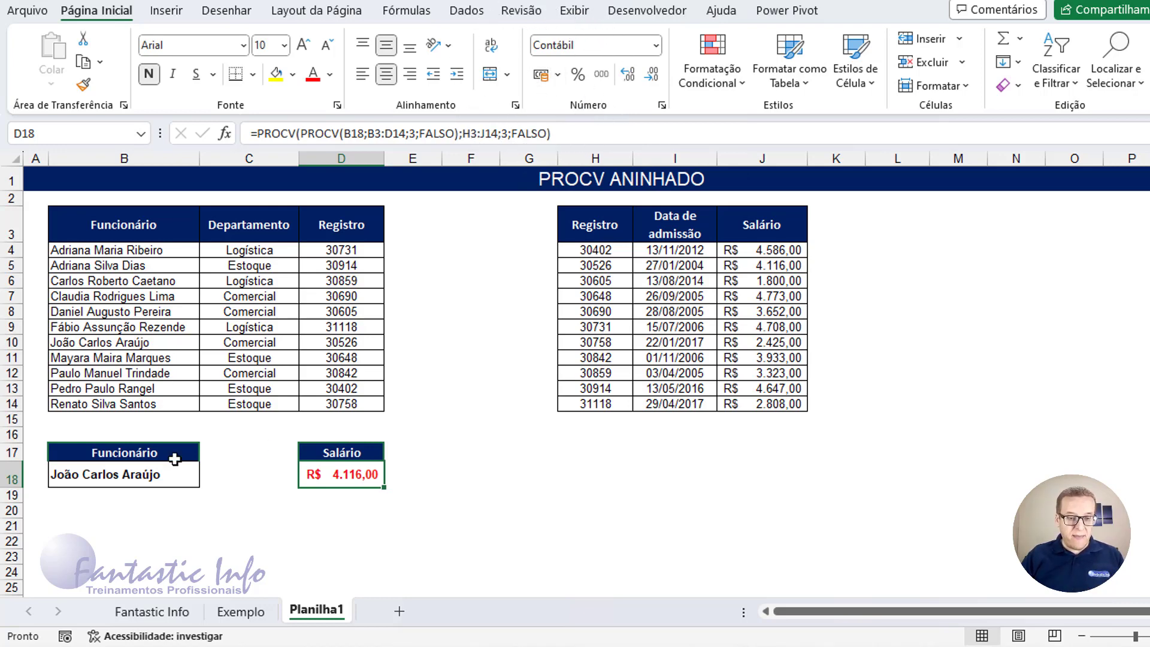
{"action": "left_click", "coordinate": [160, 473]}
{"action": "left_click", "coordinate": [210, 478]}
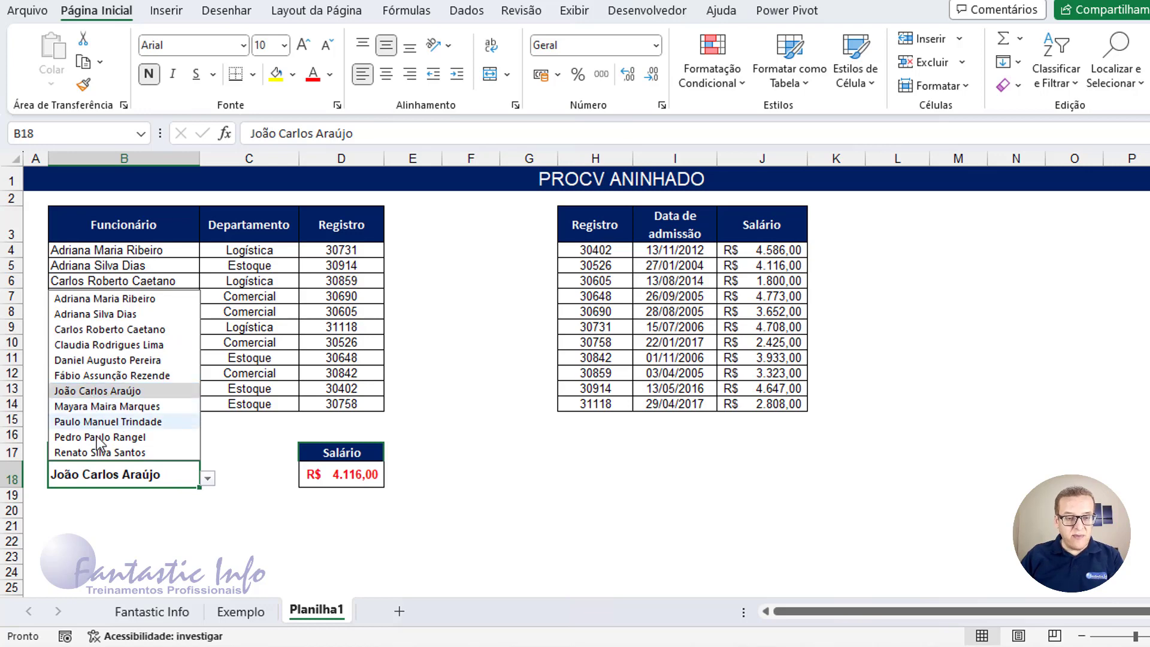
Step: Pick another employee and trace registration 30605 to its salary 1800 in column J
{"action": "left_click", "coordinate": [102, 360]}
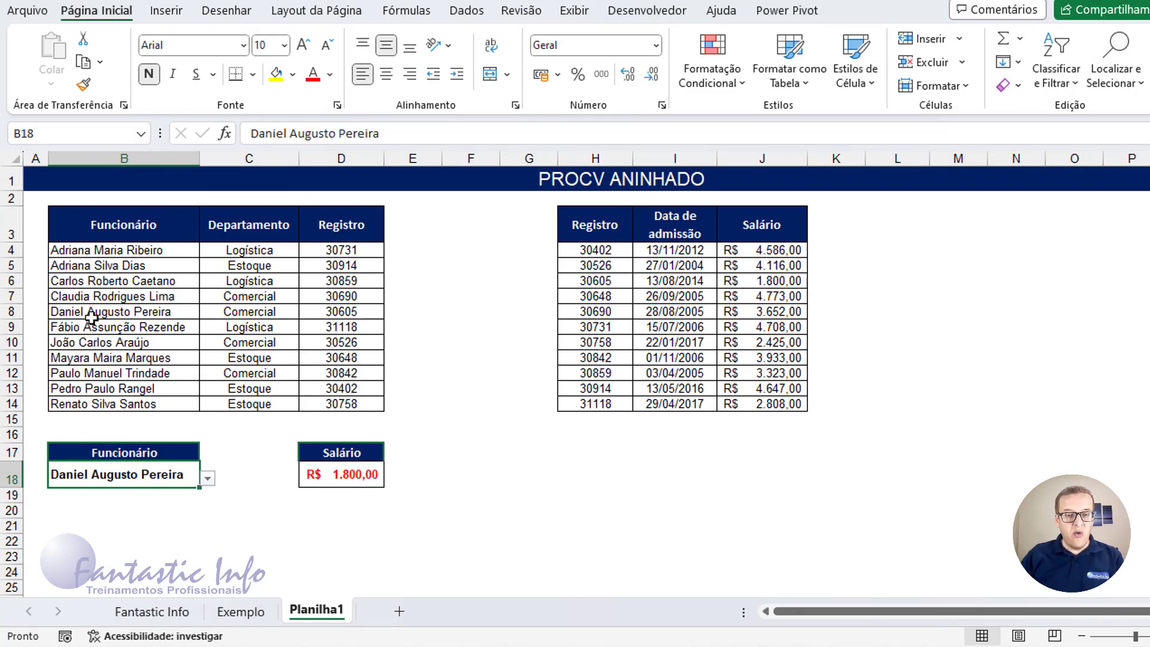
{"action": "left_click_drag", "start_coordinate": [91, 318], "coordinate": [372, 311]}
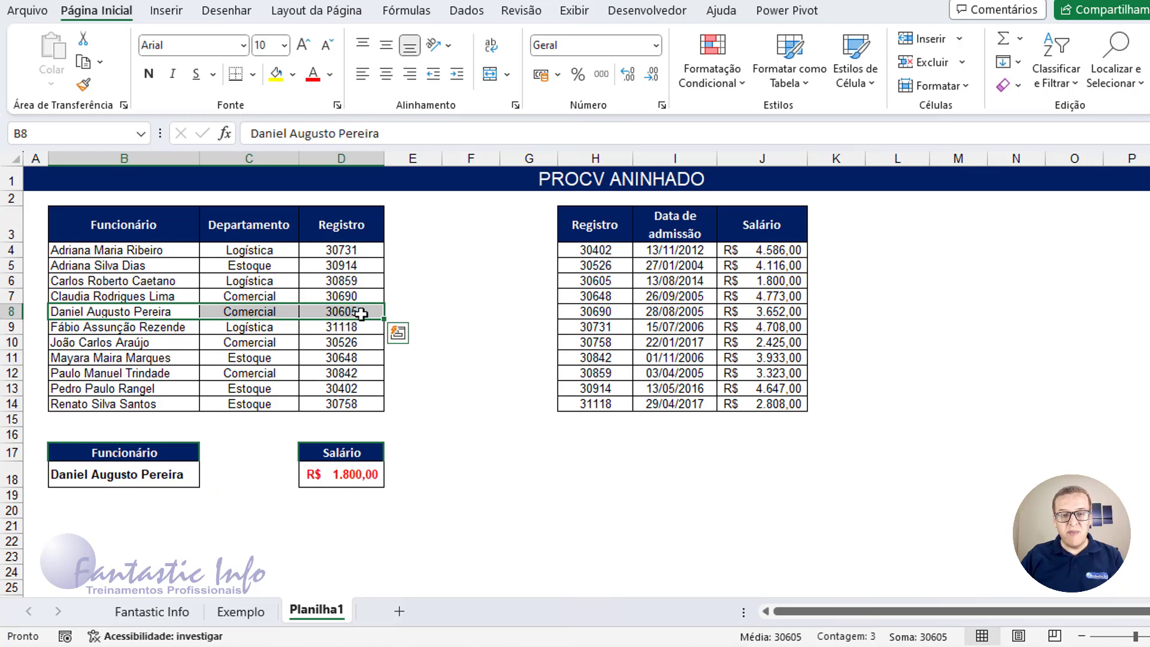
{"action": "left_click", "coordinate": [362, 313]}
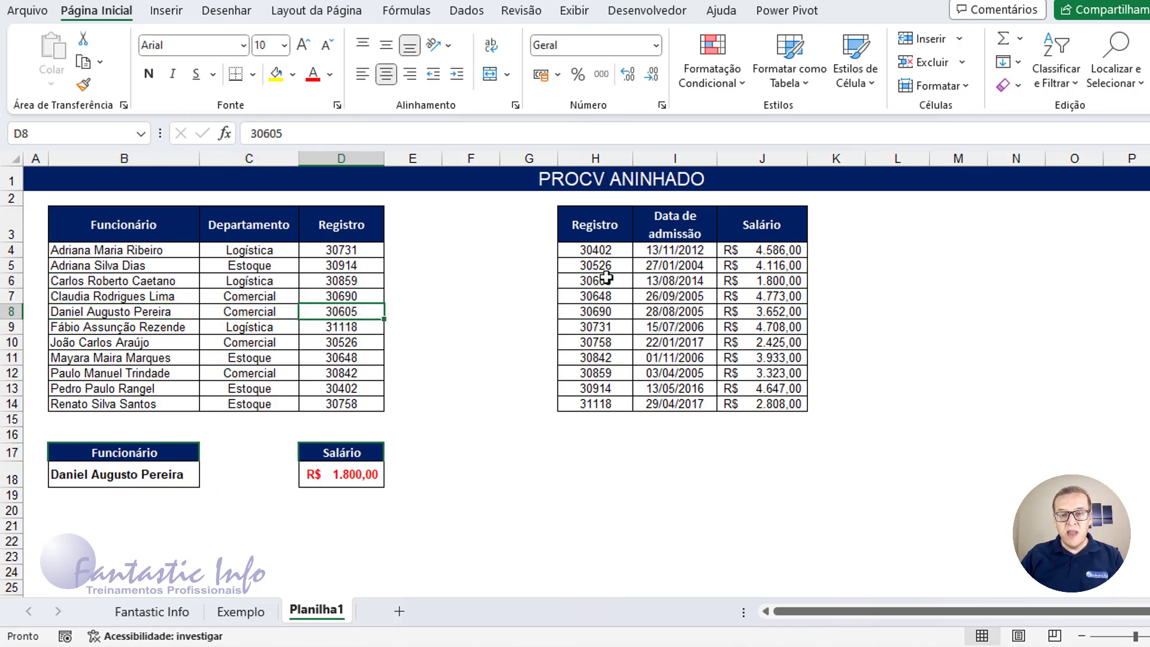
{"action": "left_click_drag", "start_coordinate": [599, 280], "coordinate": [761, 277]}
{"action": "left_click", "coordinate": [797, 280]}
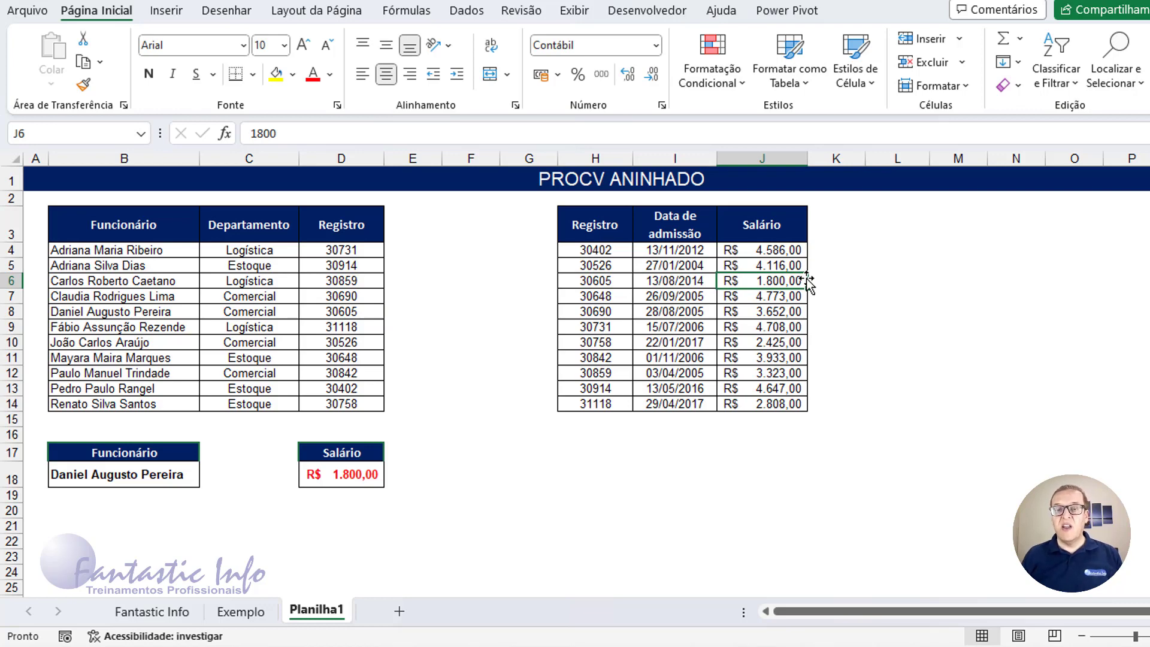
Step: Choose yet another employee in B18 to test the lookup, giving R$ 3.652,00
{"action": "left_click", "coordinate": [158, 475]}
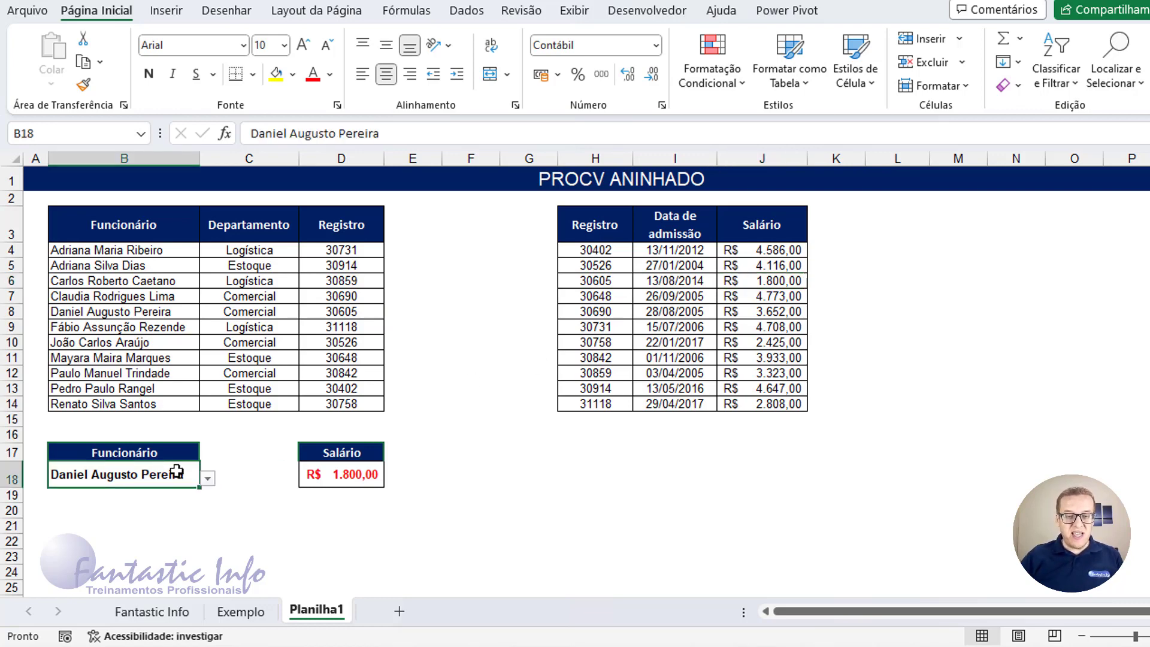
{"action": "left_click", "coordinate": [207, 477]}
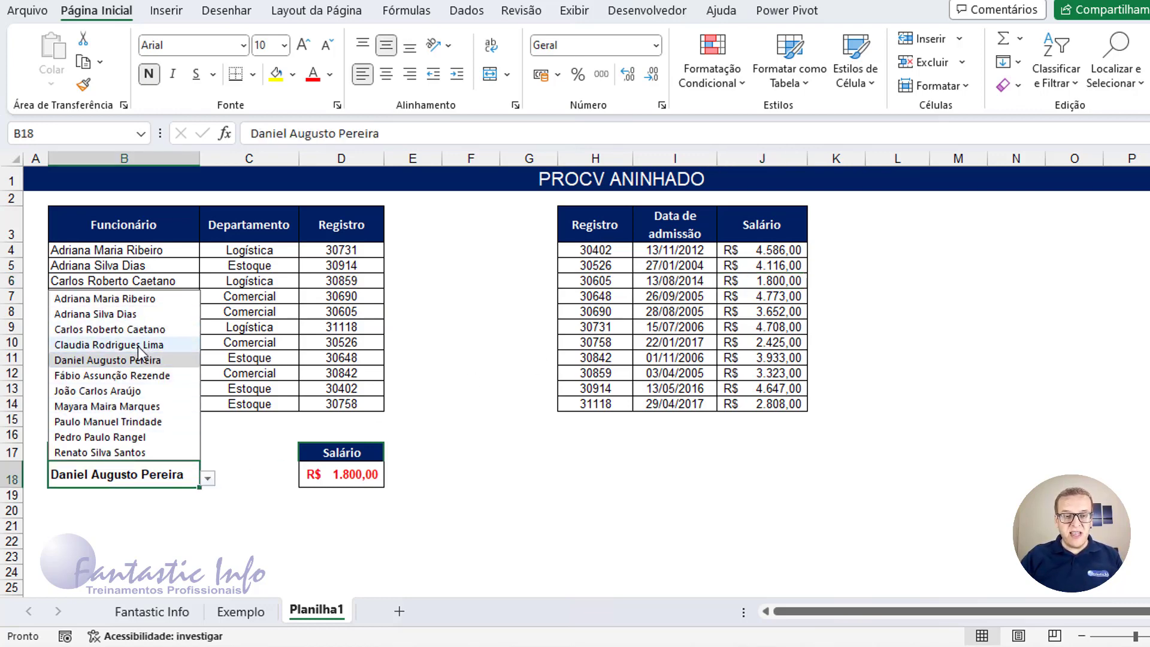
{"action": "left_click", "coordinate": [138, 344]}
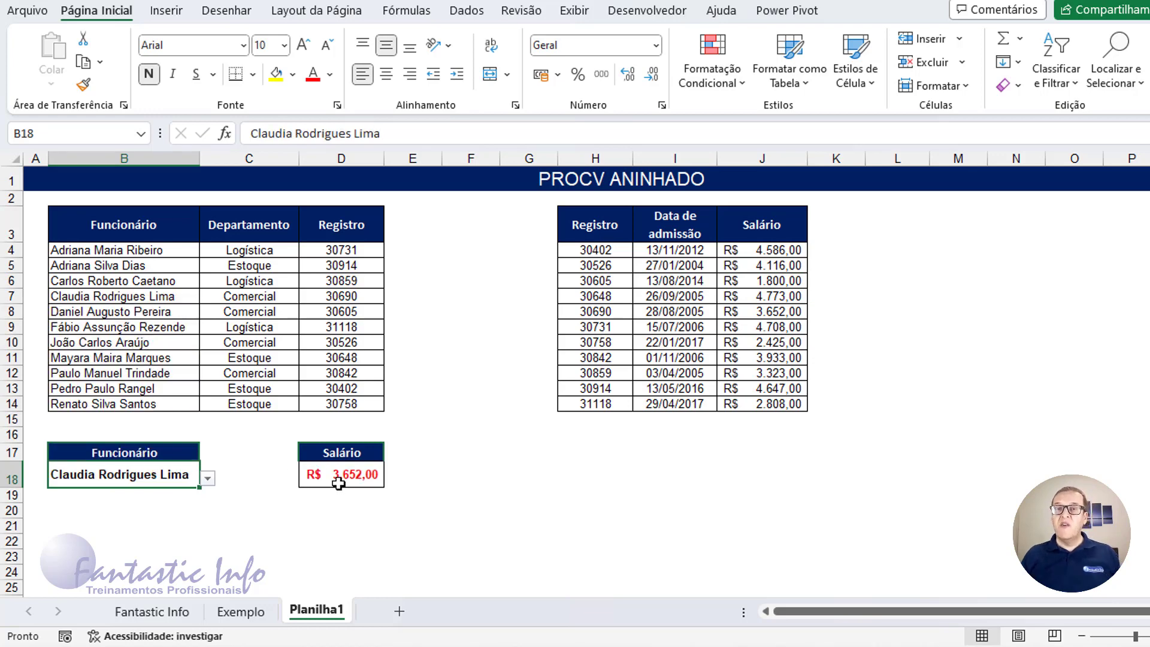